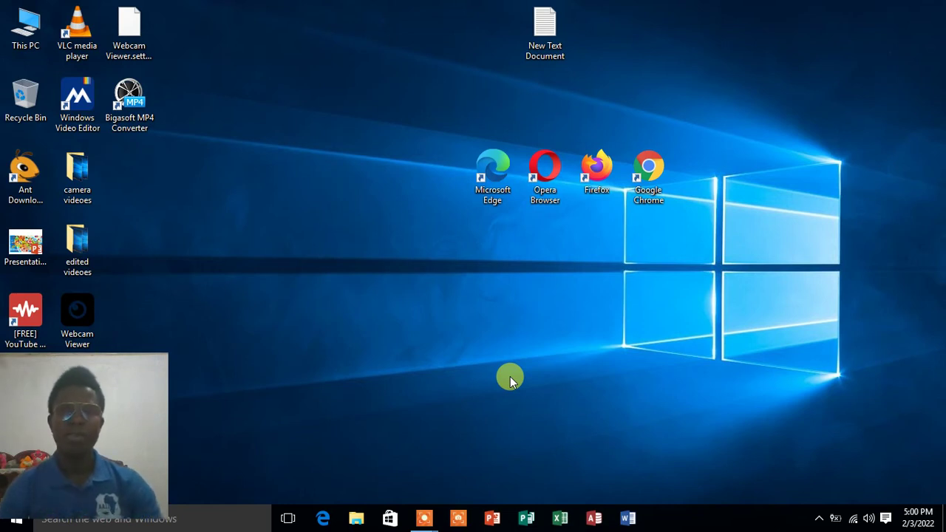
Select the four browser shortcuts on the desktop, then clear the selection.
drag(427, 118, 690, 243)
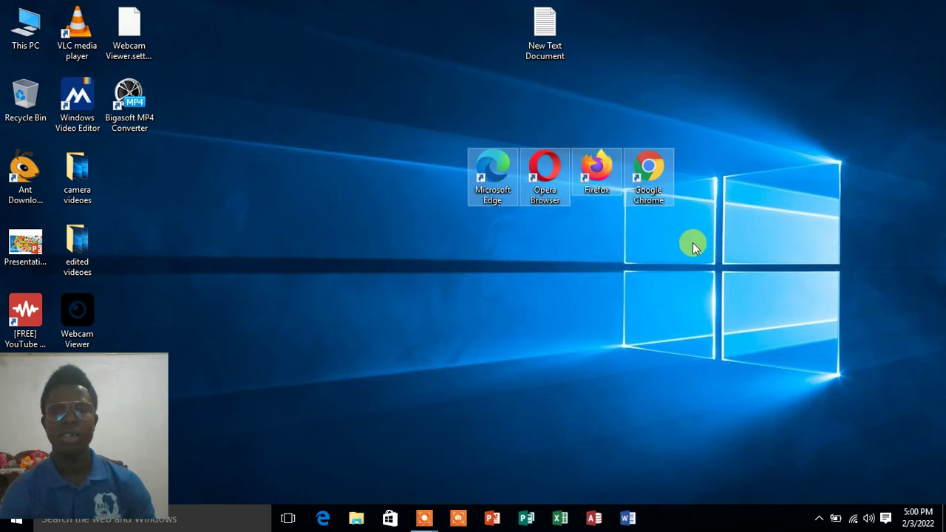
click(571, 239)
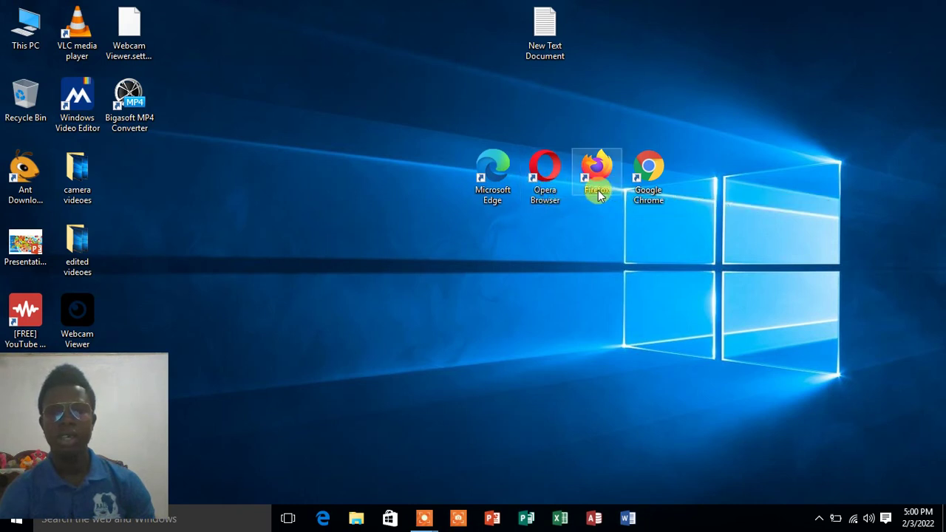
click(651, 175)
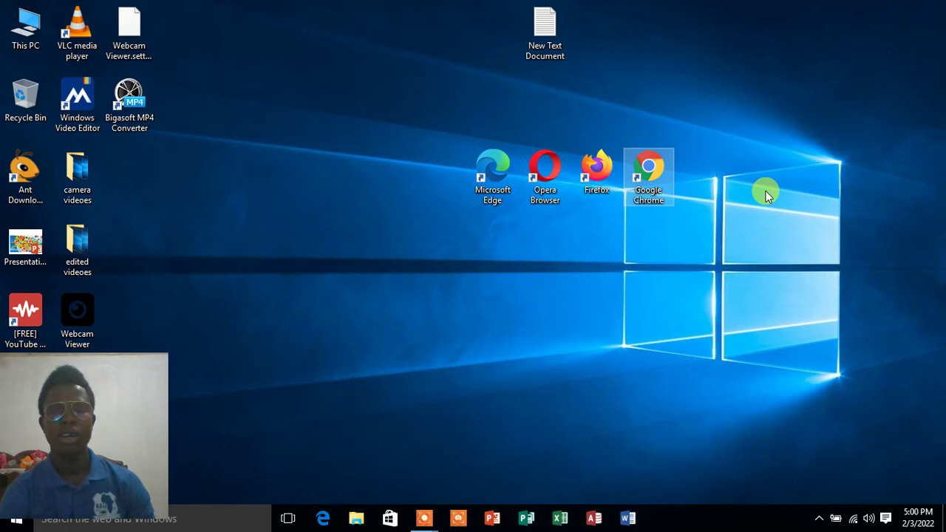
drag(440, 112, 742, 262)
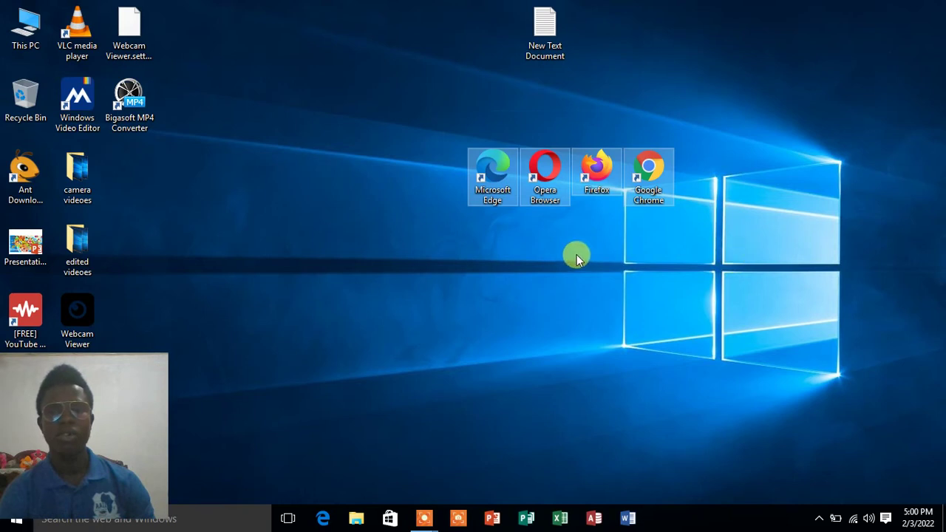
click(521, 254)
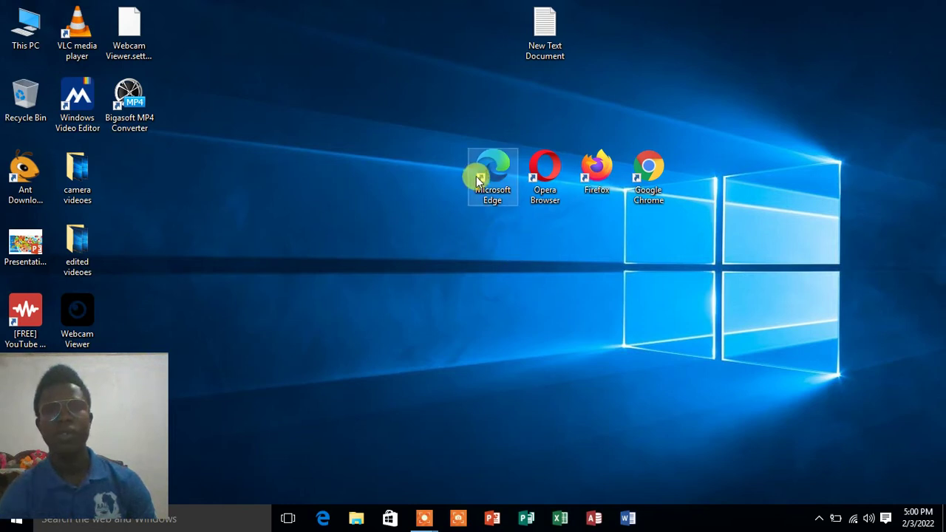
Launch Microsoft Edge from its desktop shortcut and focus the new tab's search box.
mouse_move(500, 186)
mouse_down()
mouse_move(467, 160)
mouse_move(432, 190)
mouse_move(441, 170)
mouse_move(488, 181)
mouse_move(493, 167)
mouse_move(502, 171)
mouse_up()
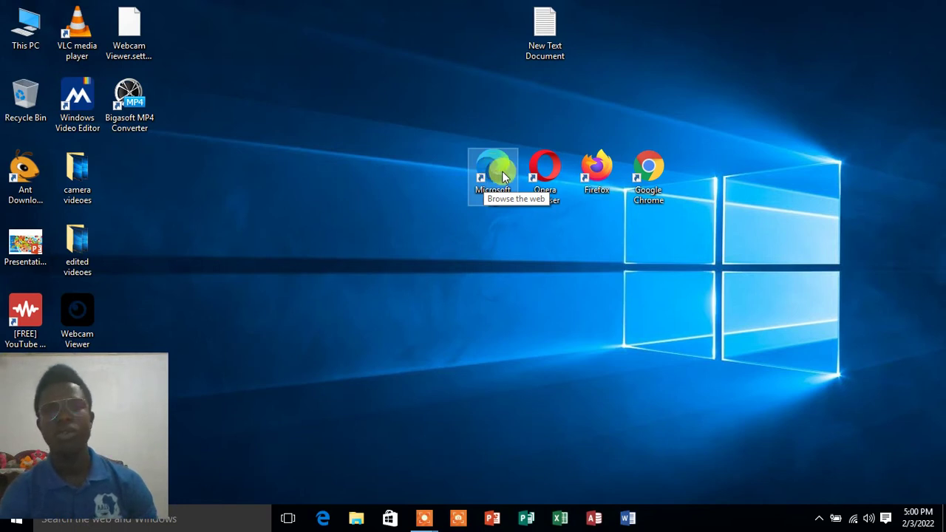
drag(502, 171, 502, 170)
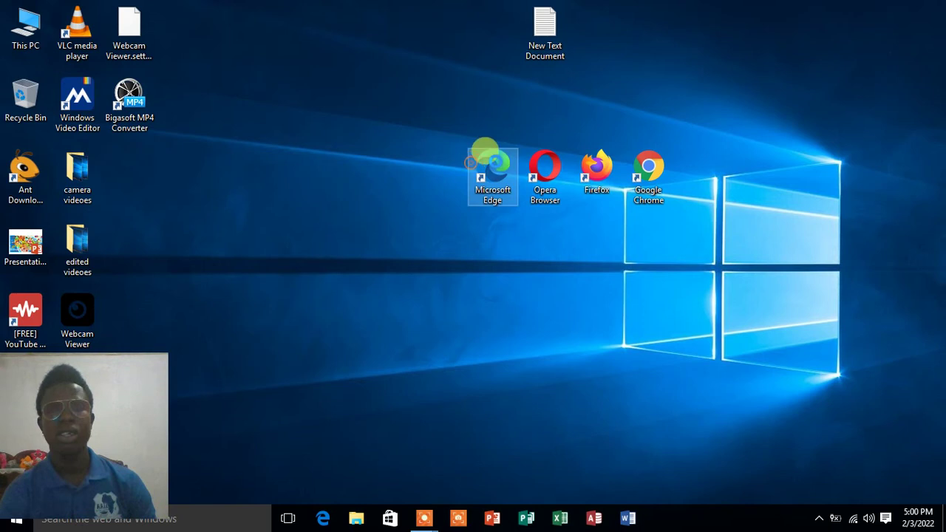
right_click(495, 172)
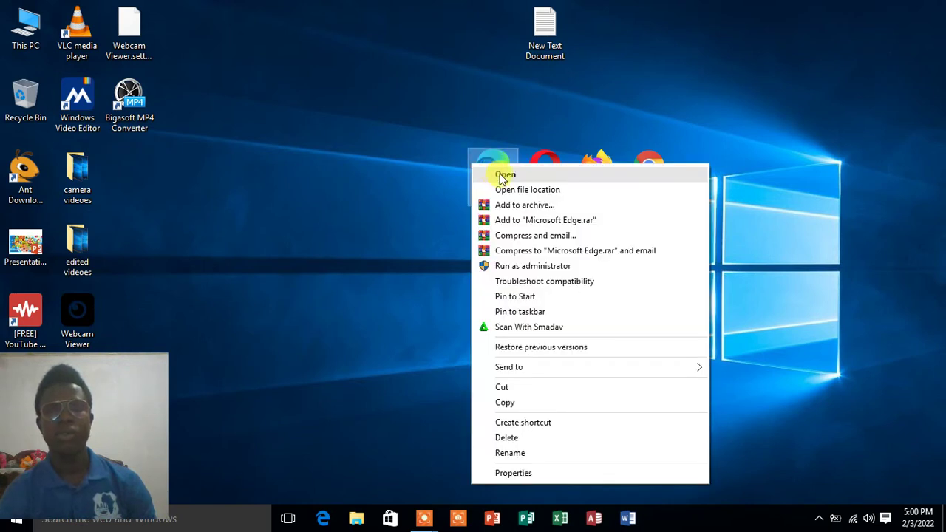
click(502, 176)
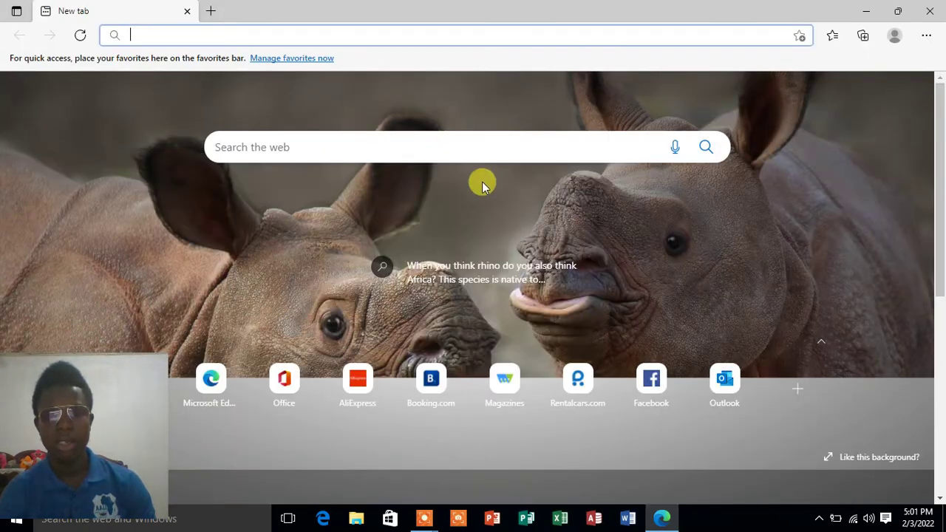
click(381, 145)
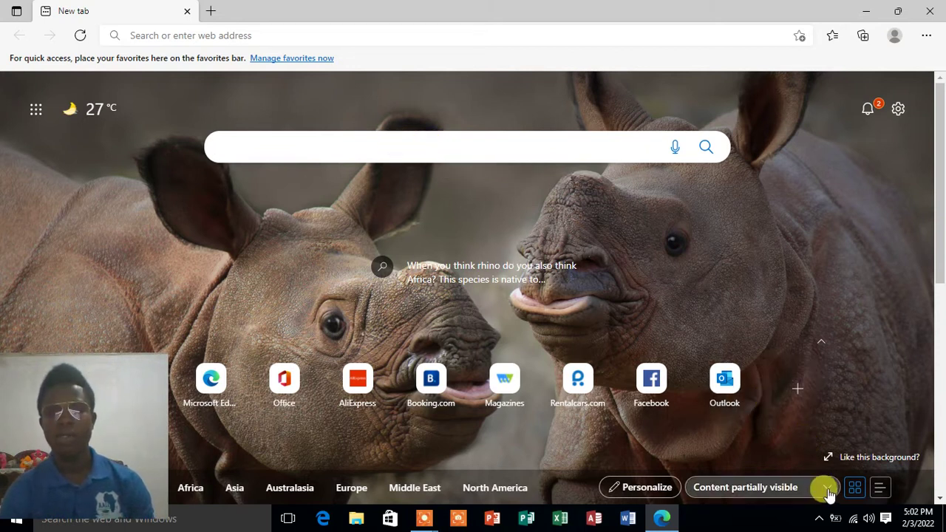
Check the Wi-Fi connection status, then return to Edge's new tab search box.
click(852, 520)
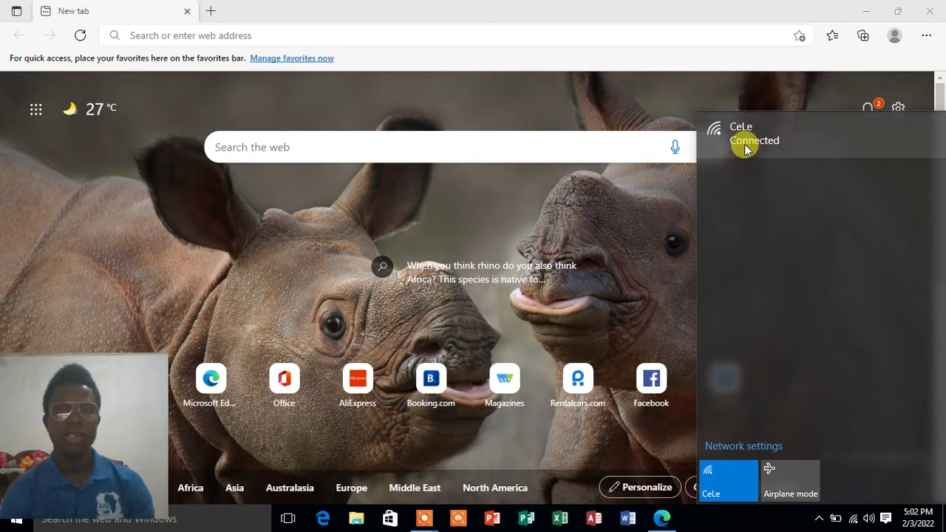
click(642, 212)
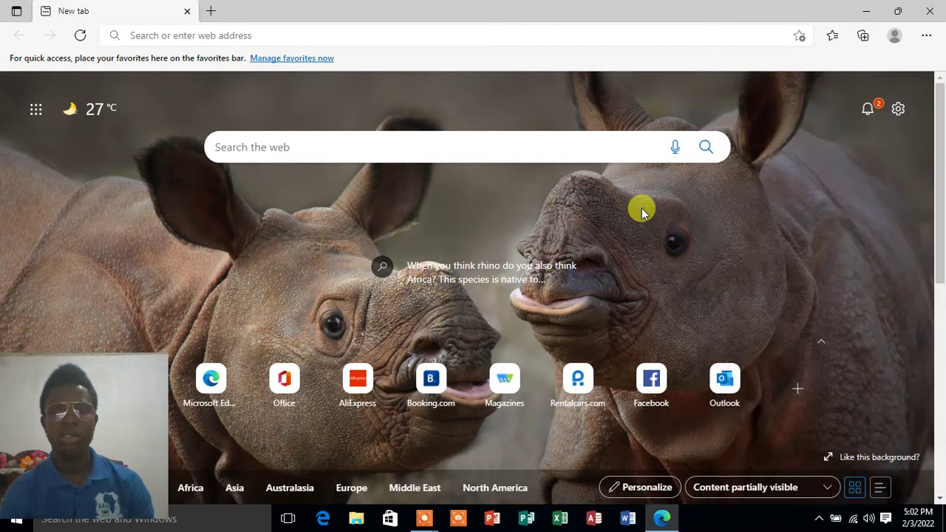
click(322, 148)
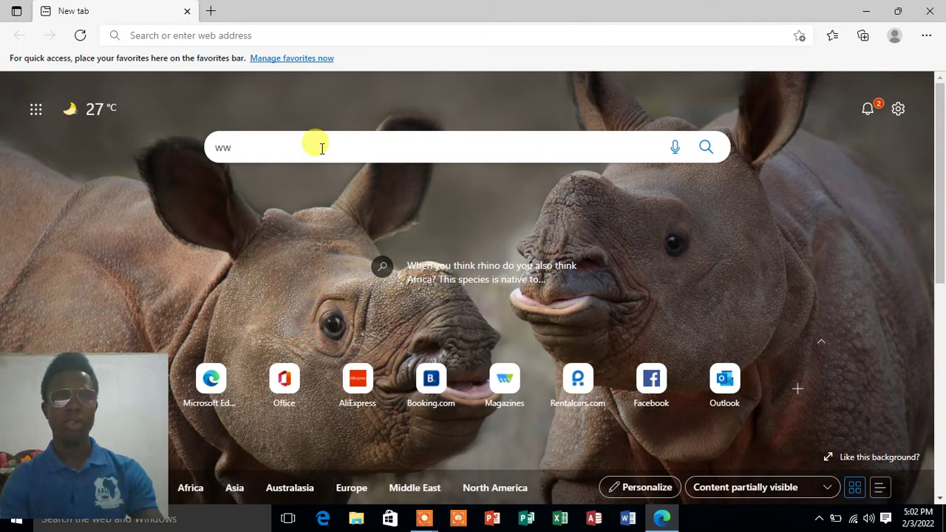
text(w.goog)
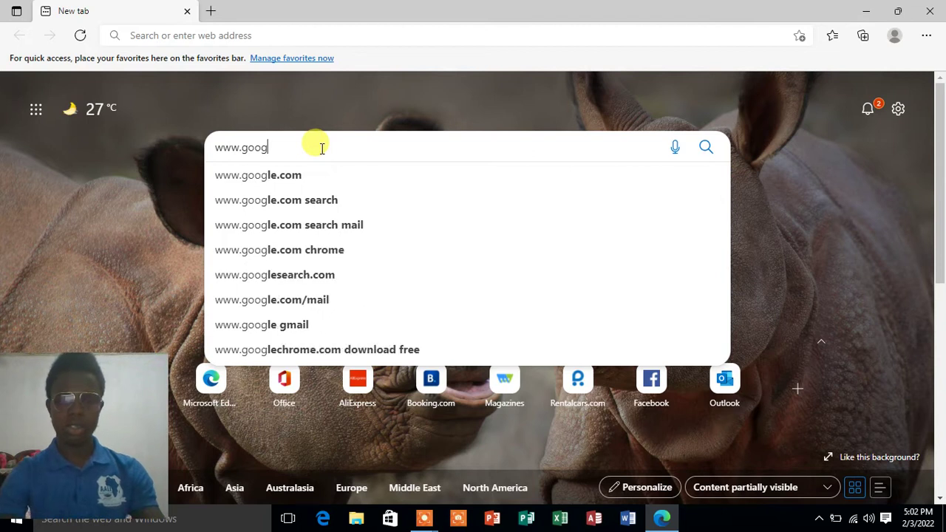
text(le)
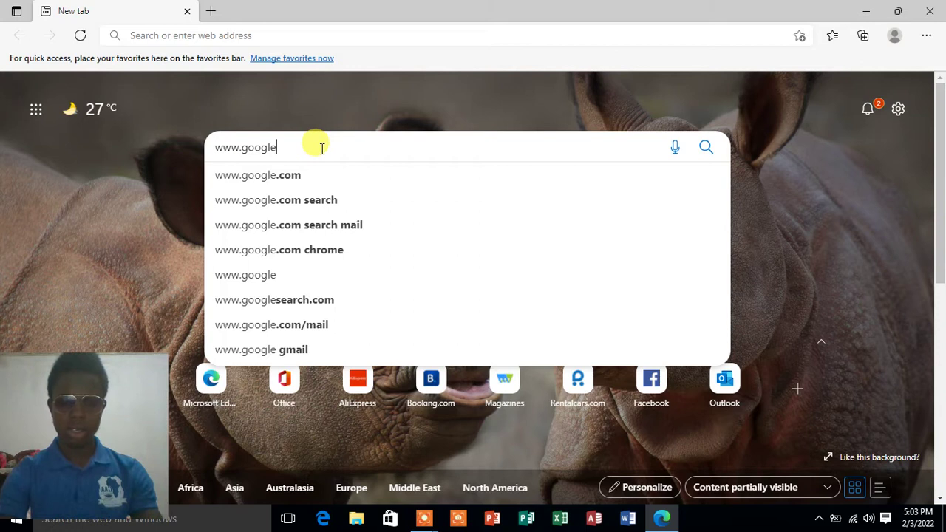
text(.com)
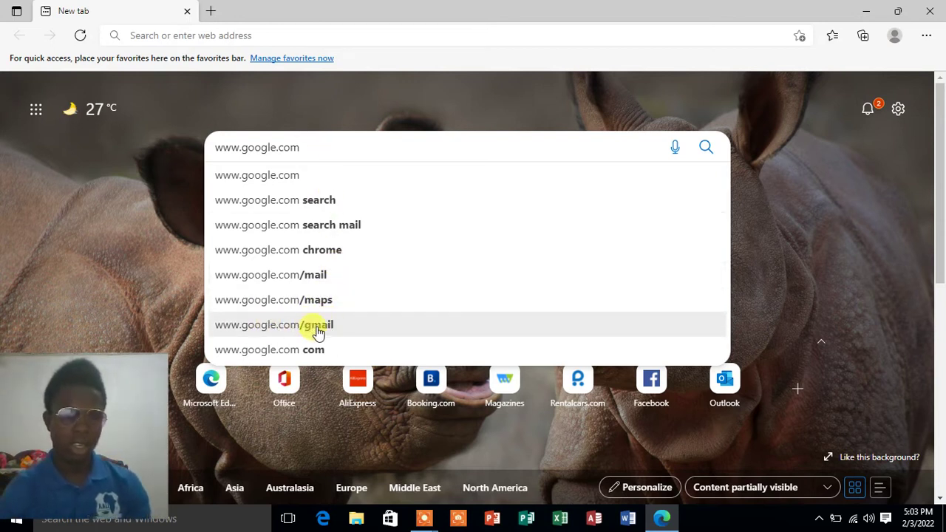
click(271, 326)
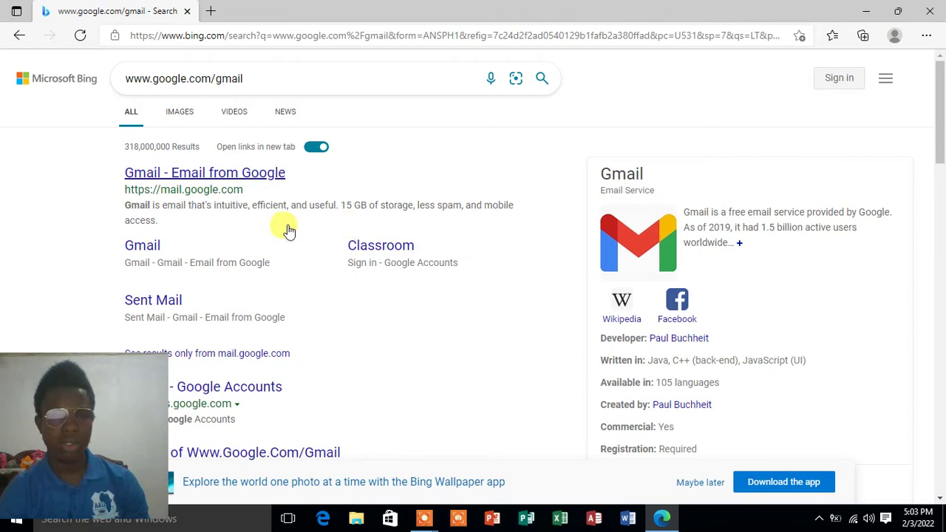
Open the 'Sign in – Google Accounts' Bing result in a new tab.
scroll(264, 369, down, 2)
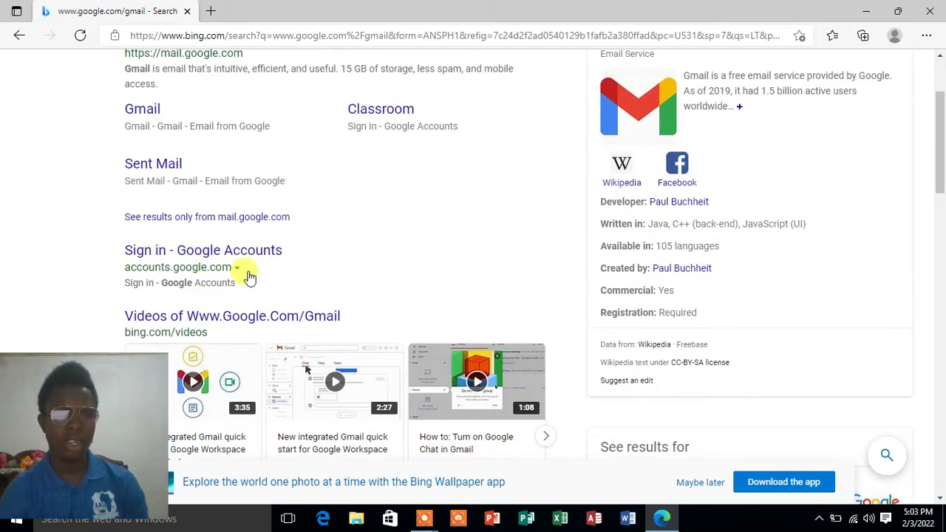
scroll(243, 254, down, 1)
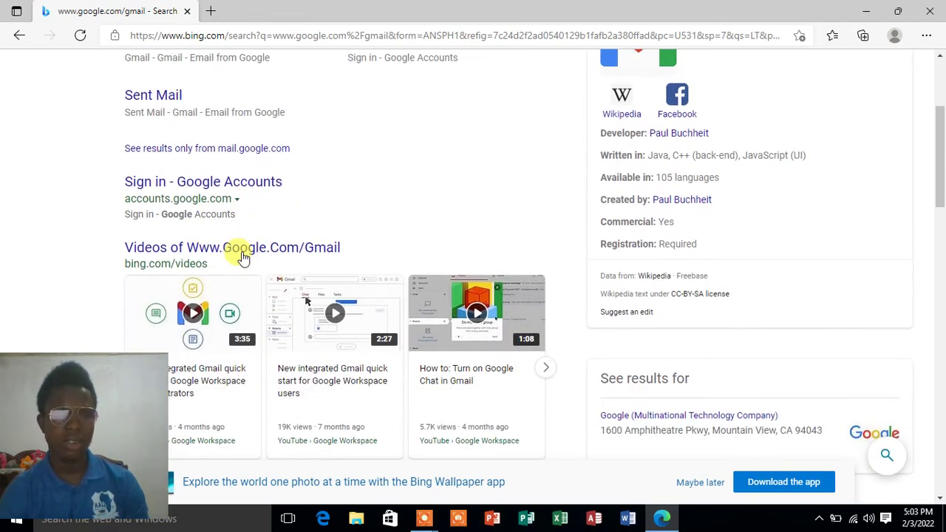
right_click(172, 187)
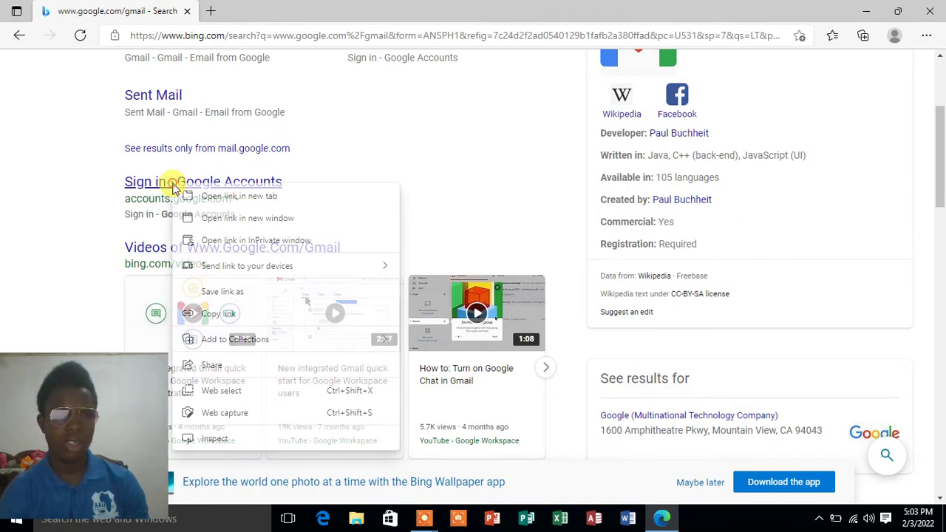
click(242, 198)
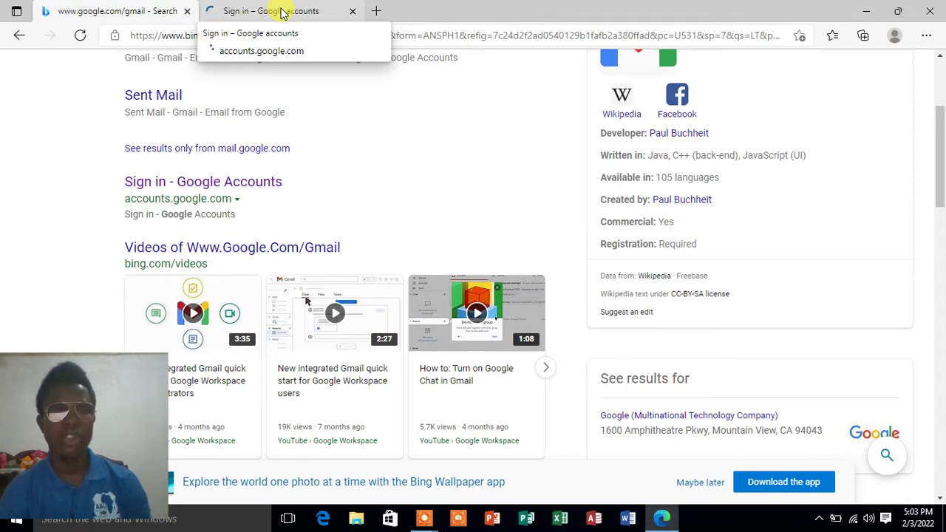
On the Google sign-in tab, preview the Create account choices and dismiss them.
click(282, 12)
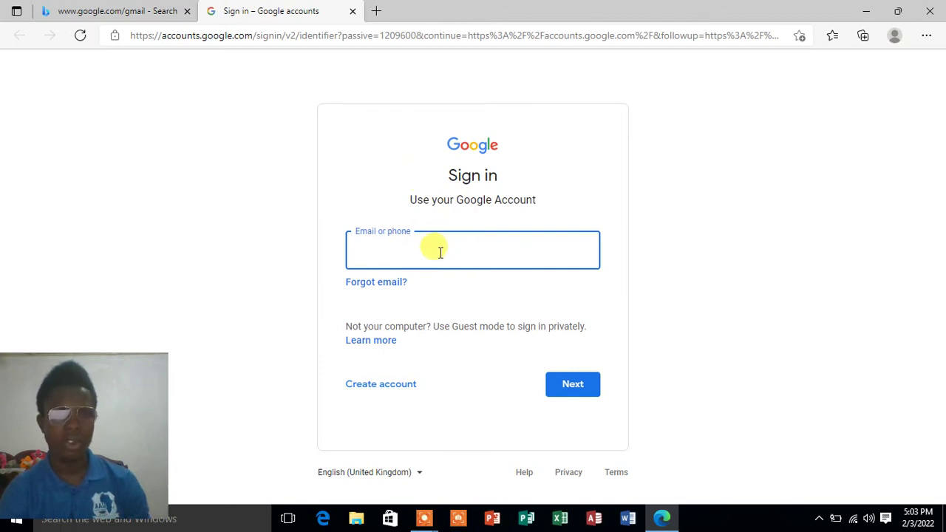
click(140, 12)
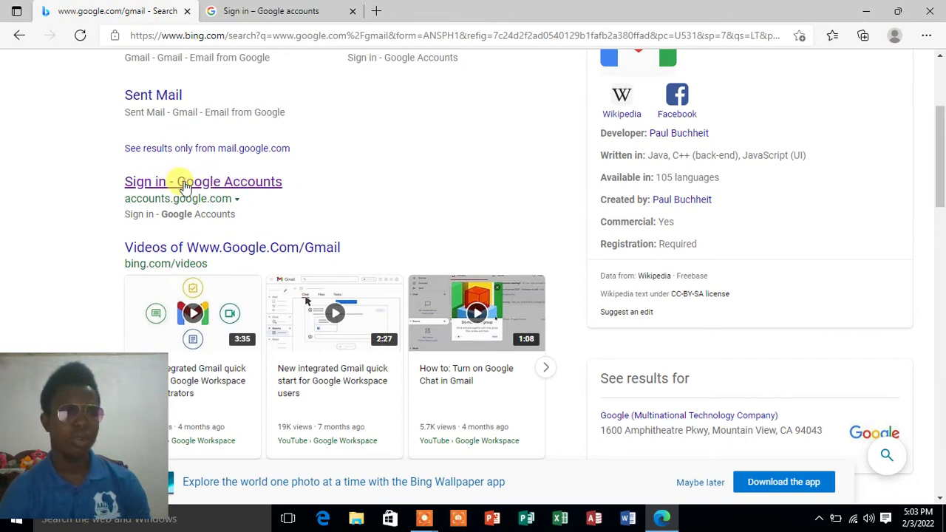
click(275, 12)
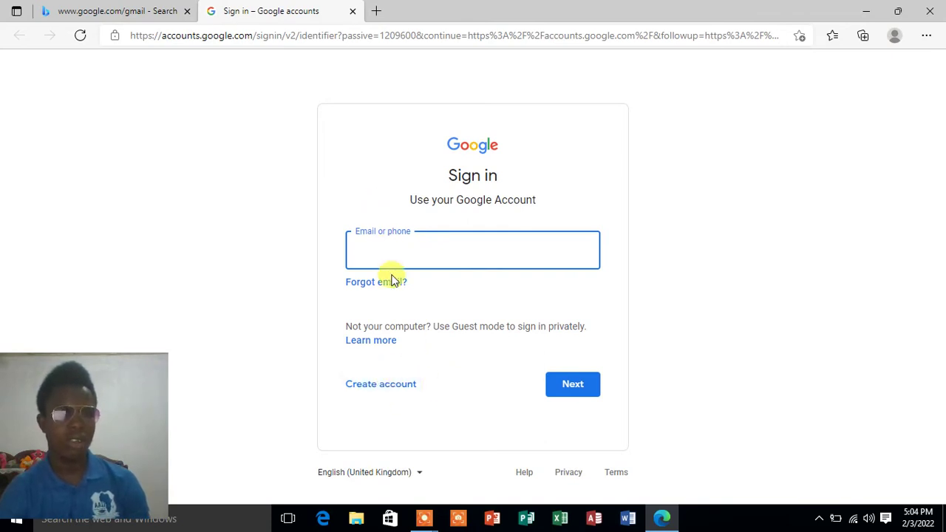
click(382, 387)
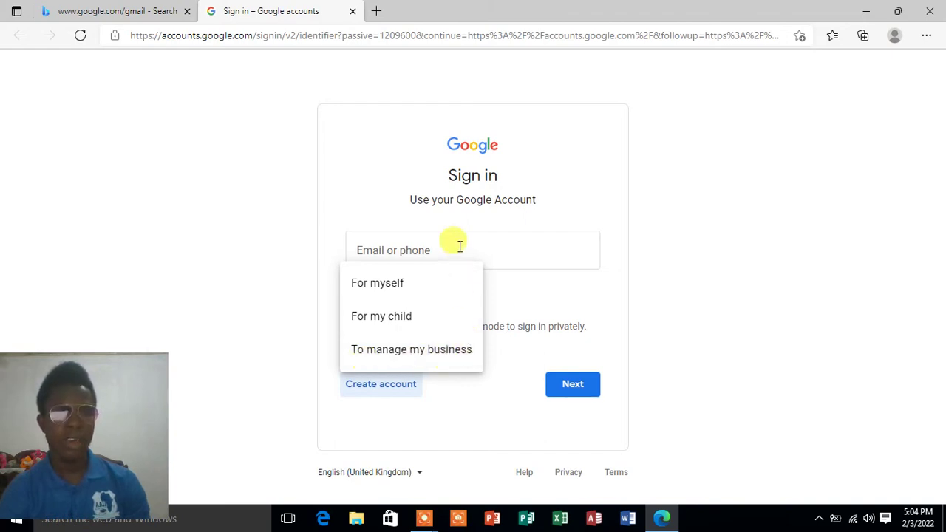
click(515, 239)
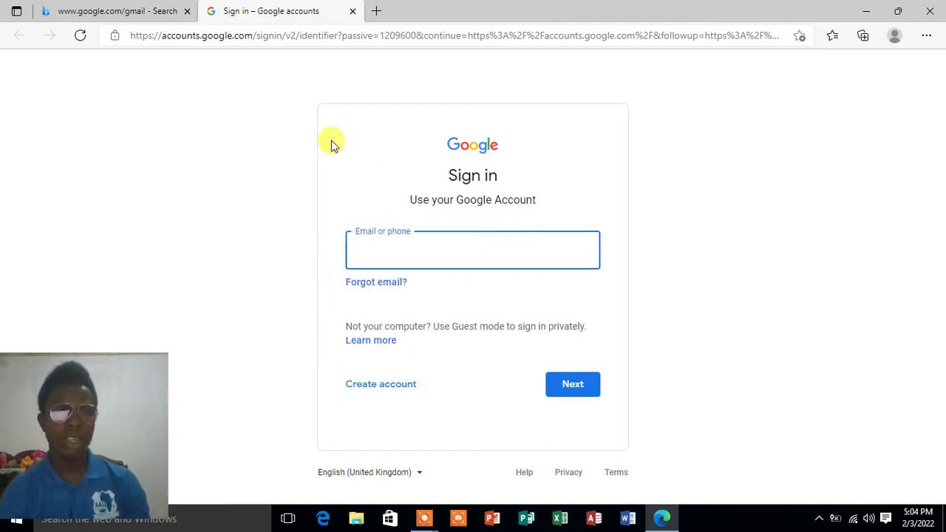
Return to the Bing results and close the Google sign-in tab.
click(99, 9)
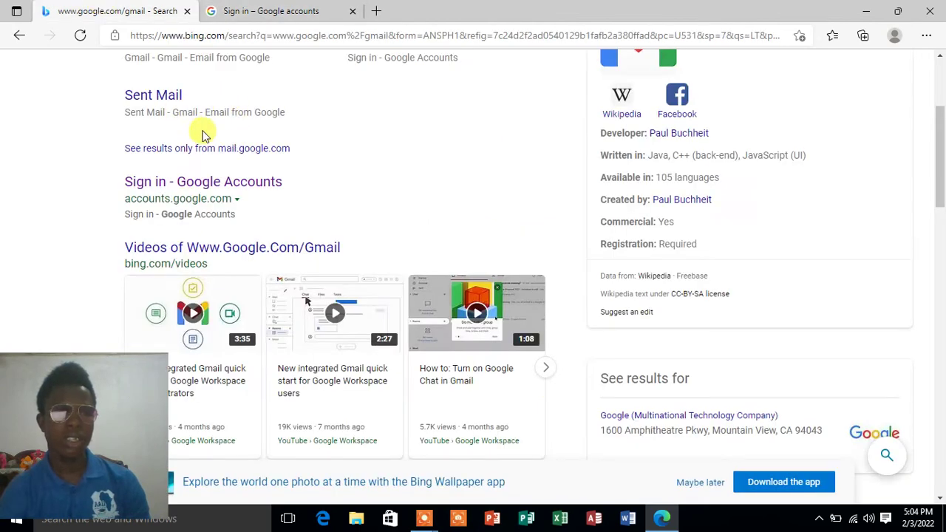
scroll(204, 133, up, 3)
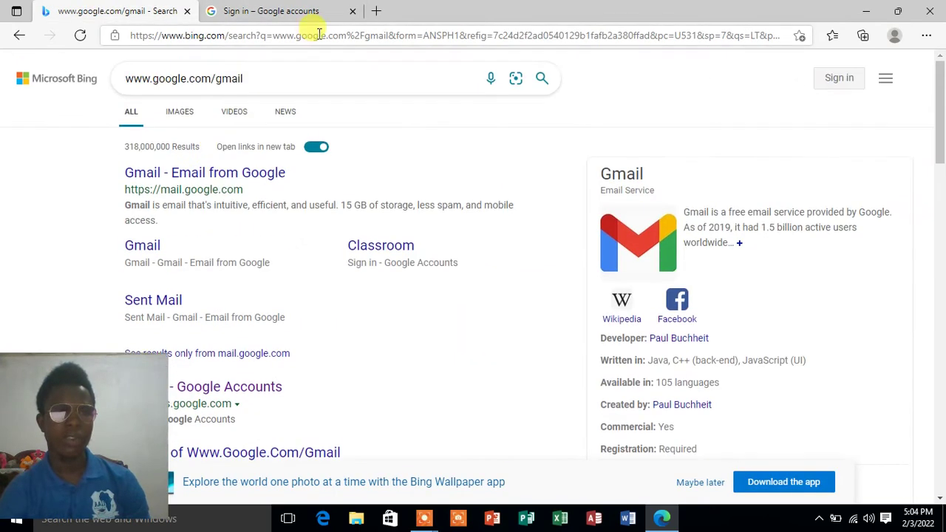
click(352, 13)
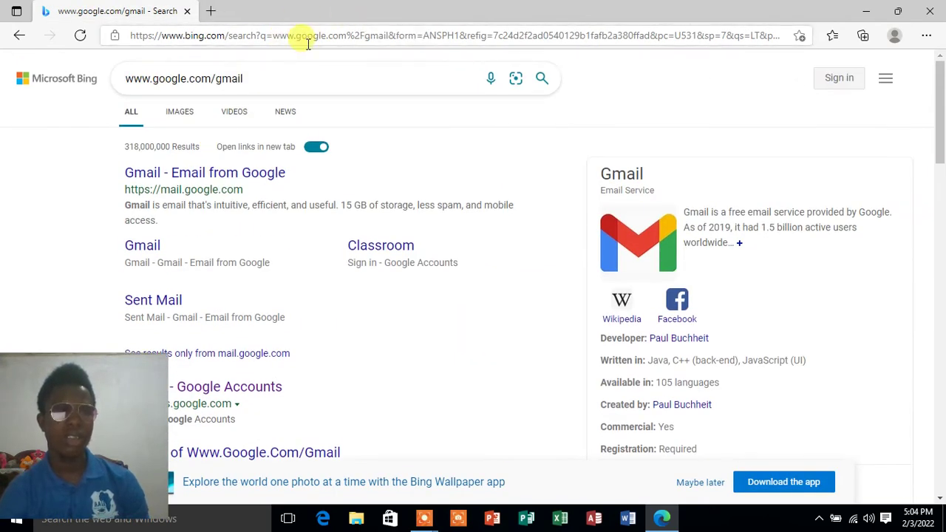
Open the 'Gmail - Email from Google' result in a new tab and switch to it.
right_click(188, 173)
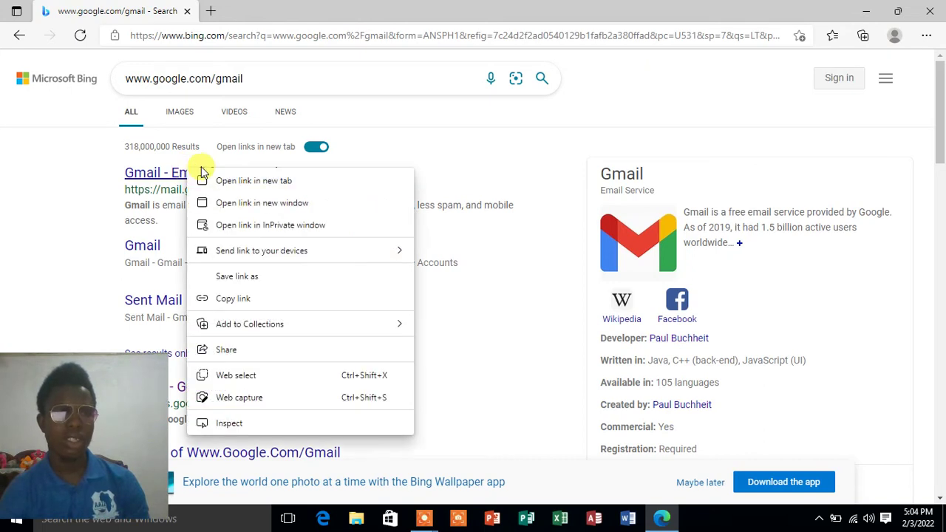
click(238, 182)
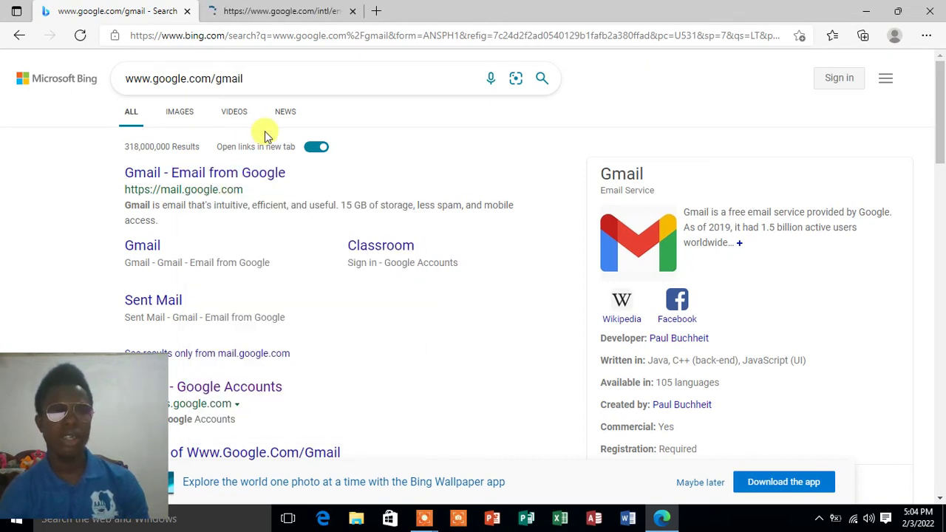
click(280, 12)
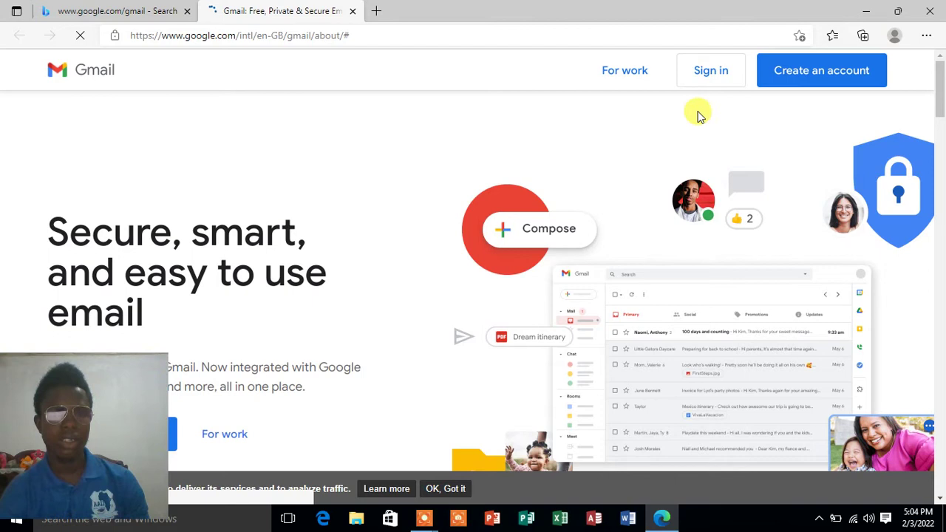
Scroll the Gmail about page and choose 'Create an account'.
scroll(643, 117, down, 2)
scroll(643, 123, down, 1)
scroll(644, 116, down, 2)
scroll(658, 110, up, 2)
scroll(657, 108, down, 2)
scroll(658, 106, up, 3)
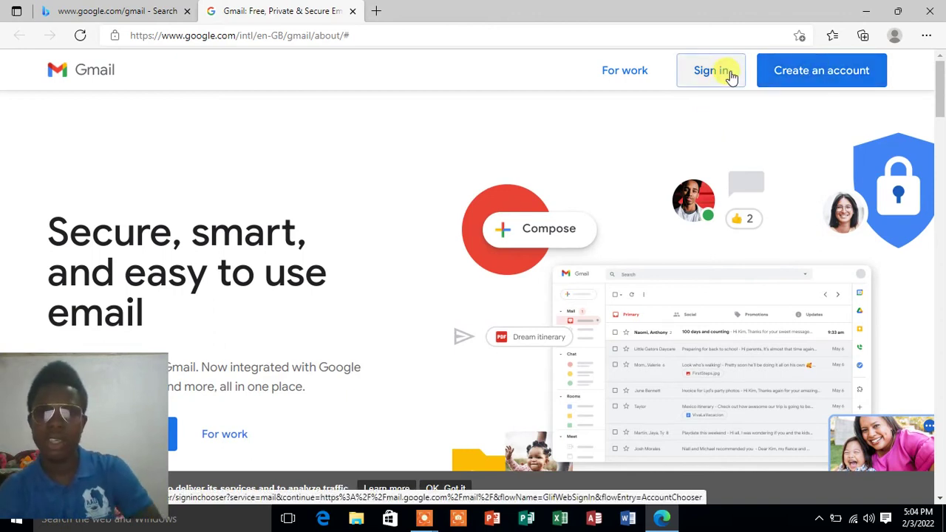
click(811, 71)
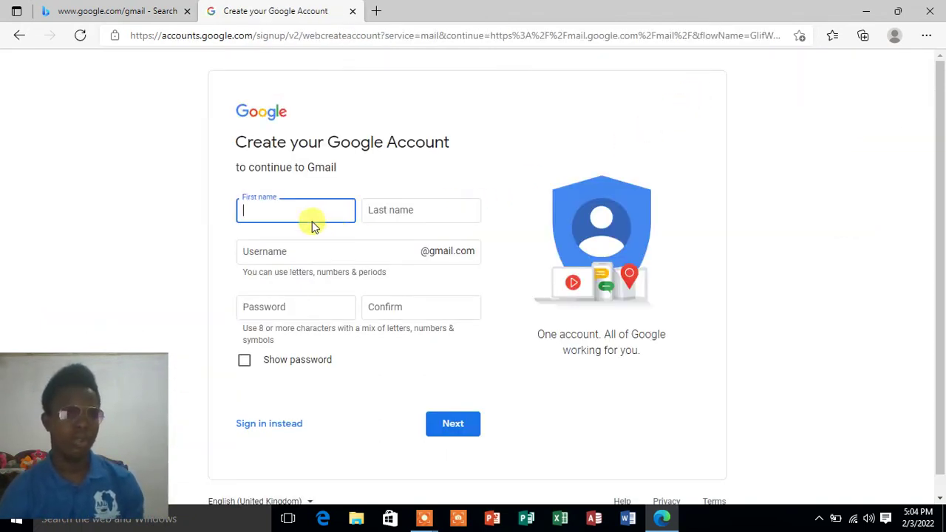
Click through the empty First name, Last name, Username and Password fields without typing.
click(411, 210)
click(271, 209)
click(380, 212)
click(332, 211)
click(433, 212)
click(352, 214)
click(431, 211)
click(320, 213)
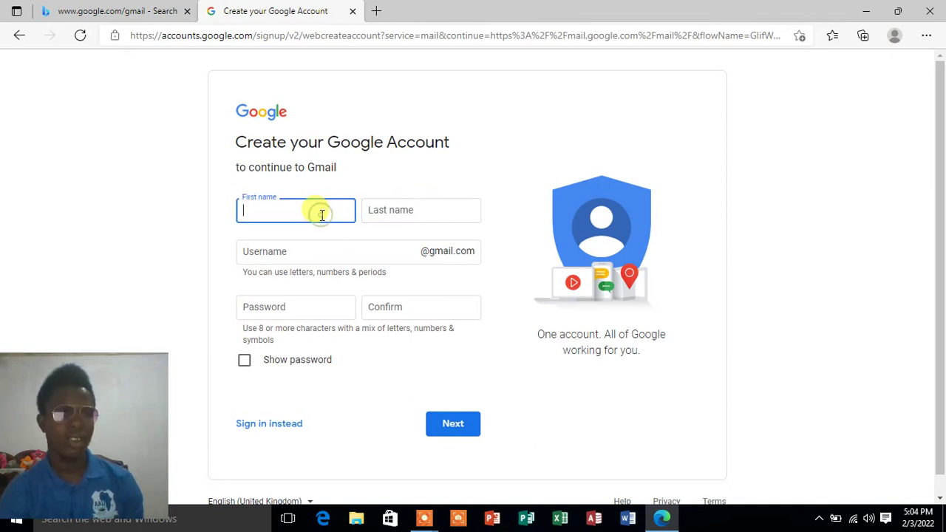
click(456, 212)
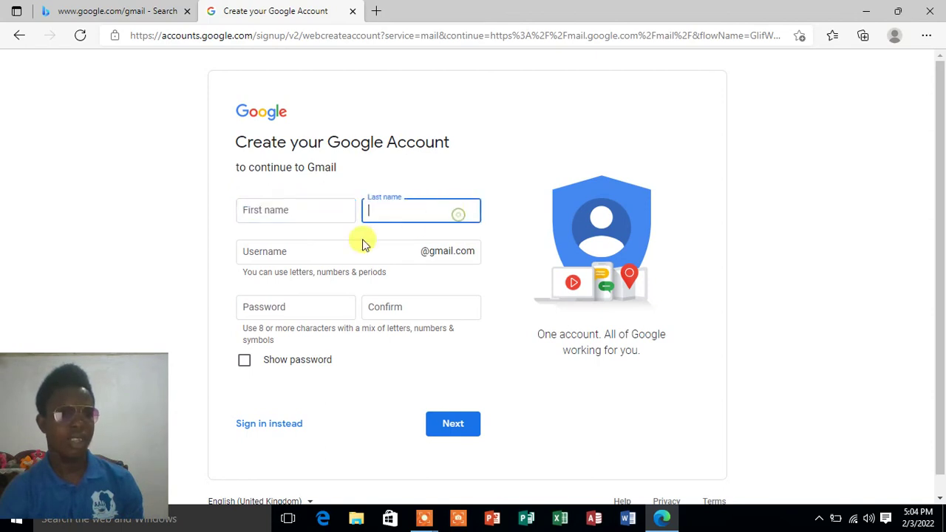
click(316, 255)
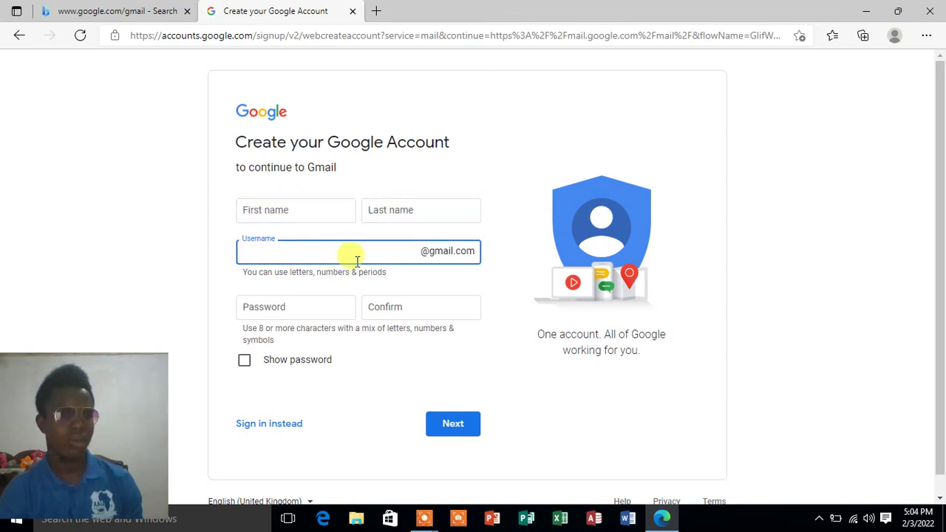
click(296, 303)
click(406, 306)
click(247, 305)
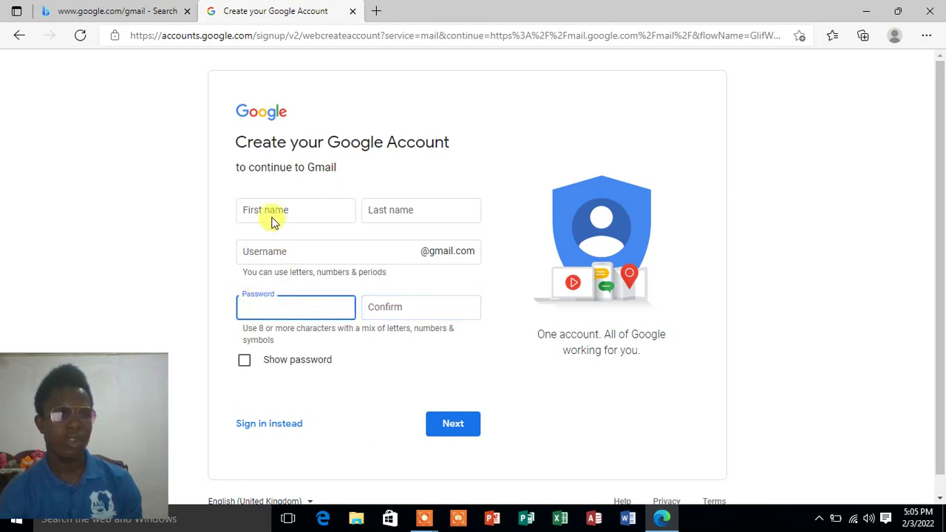
click(417, 204)
click(292, 199)
click(412, 212)
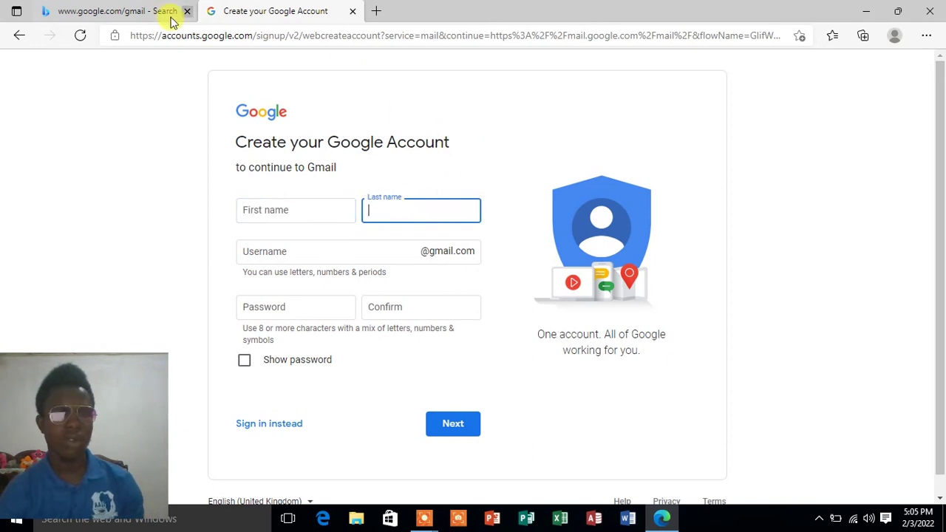
Close the Create your Google Account tab, leaving the Bing results.
click(139, 11)
click(317, 11)
click(353, 11)
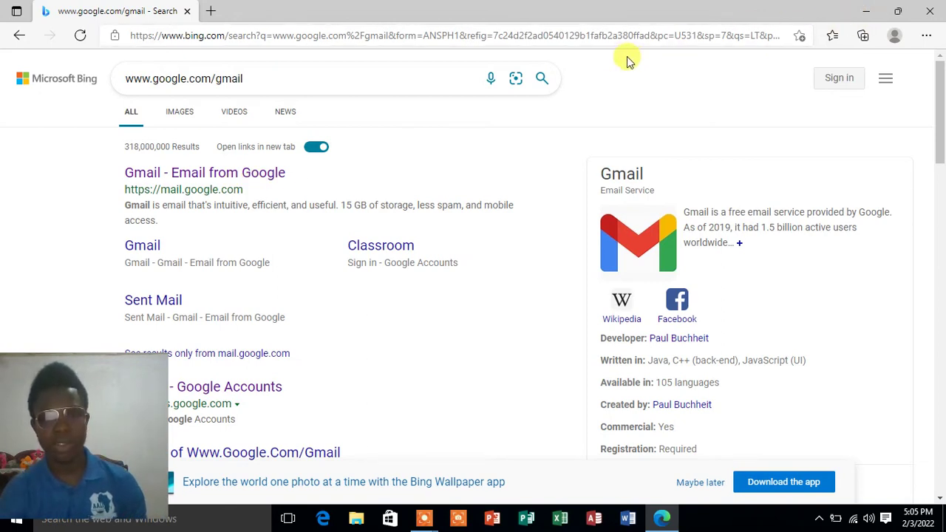
Minimise Edge and select the Opera Browser shortcut, dragging it away and back.
click(867, 12)
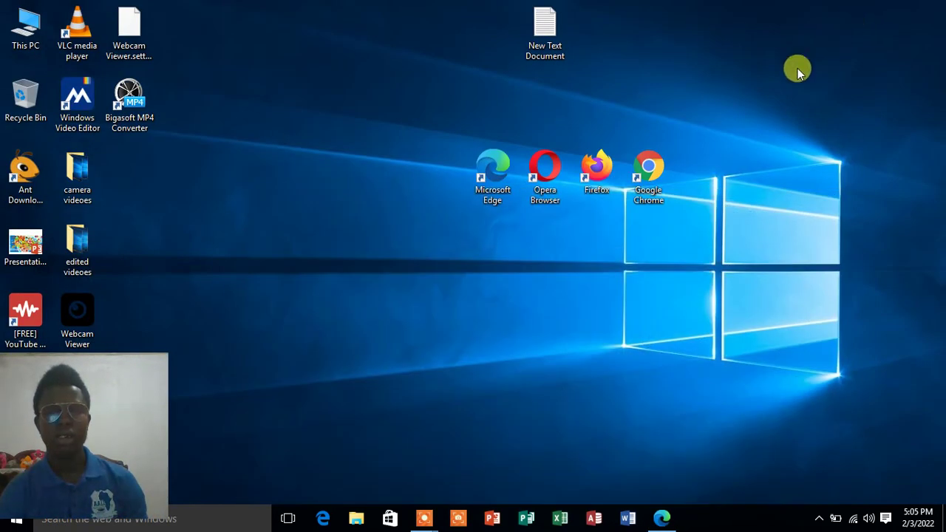
click(548, 171)
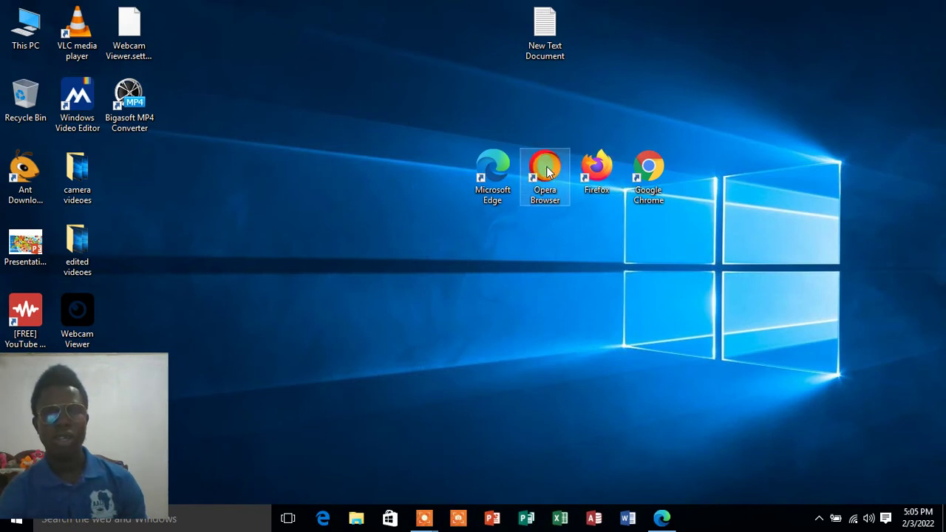
right_click(548, 171)
click(496, 226)
drag(540, 176, 335, 216)
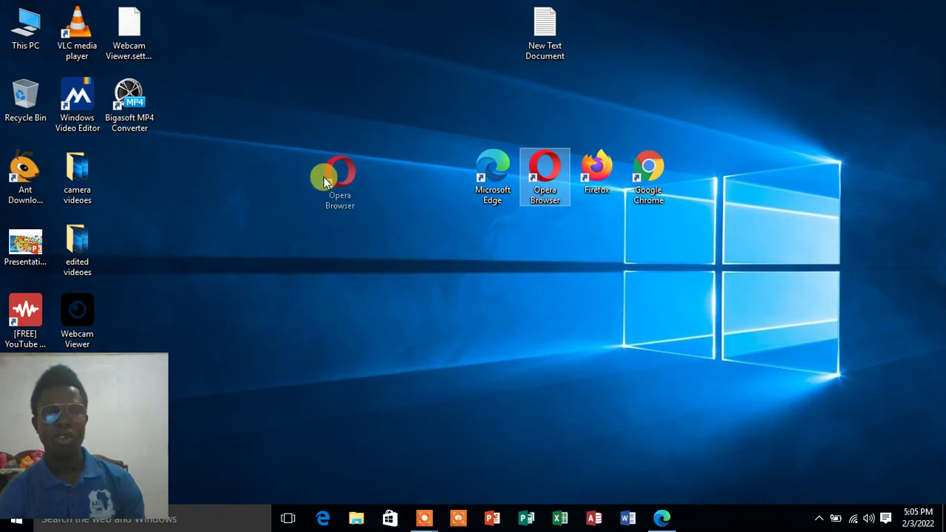
drag(459, 224, 545, 169)
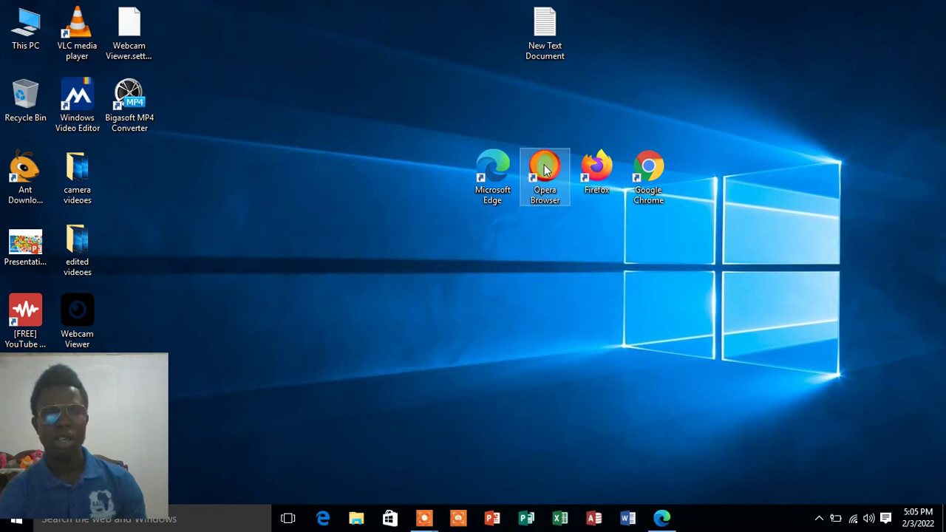
Launch Opera from its desktop shortcut, then refresh the desktop.
right_click(545, 169)
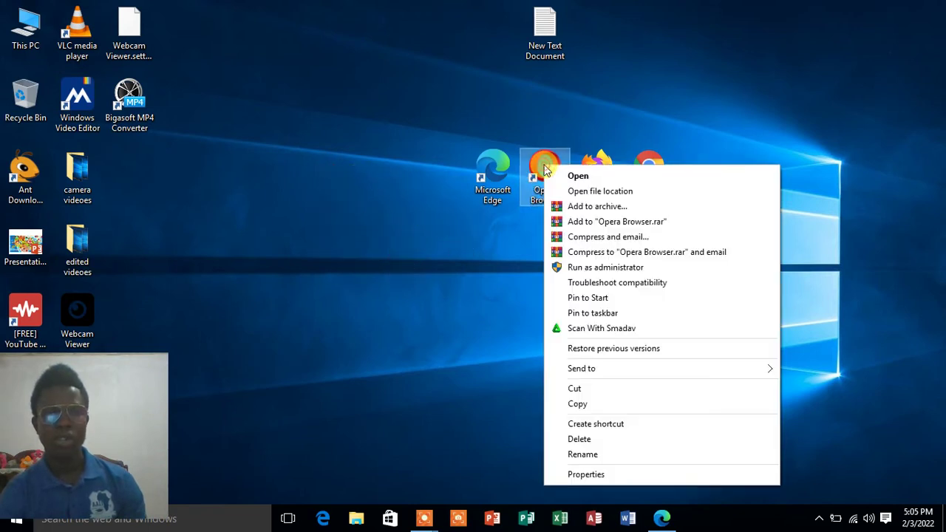
click(590, 177)
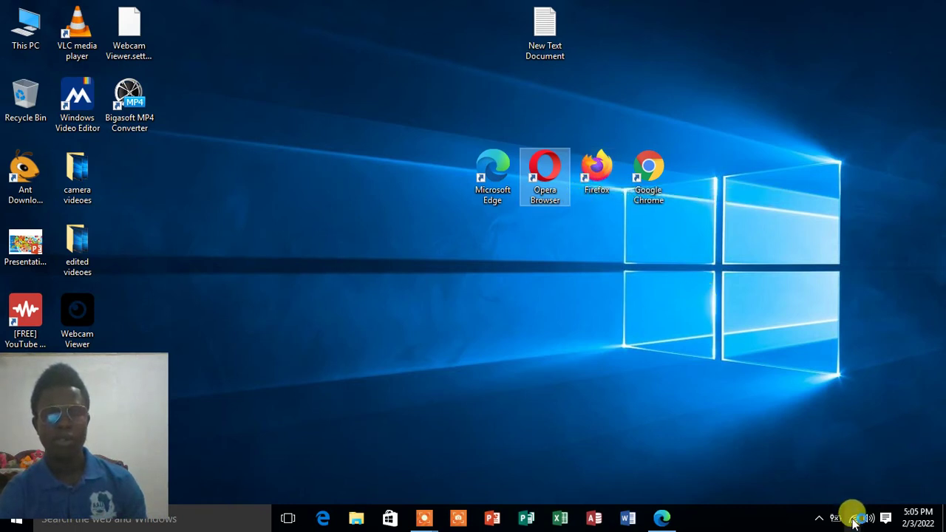
mouse_move(850, 509)
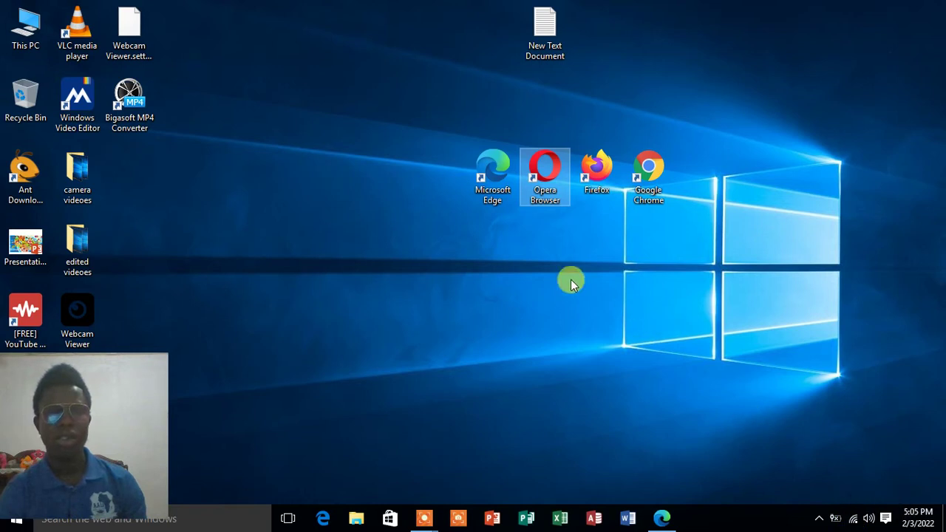
right_click(359, 212)
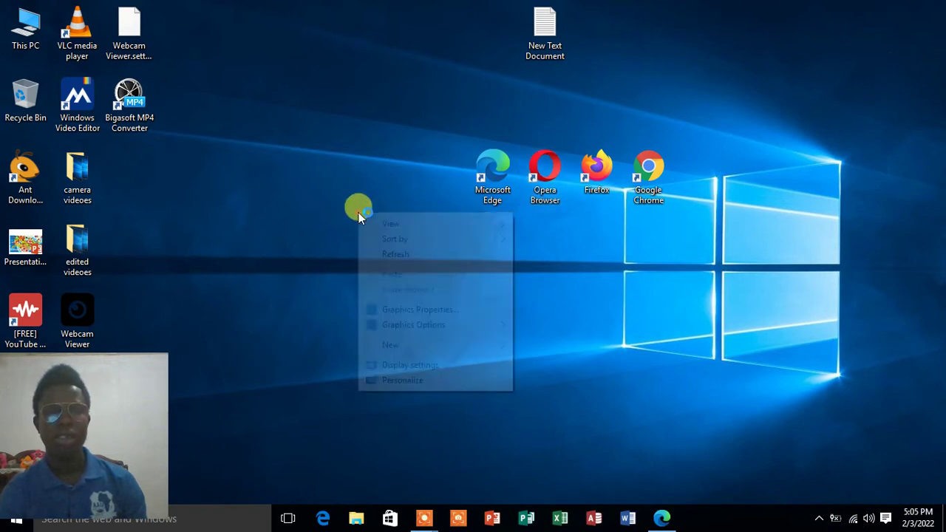
click(390, 252)
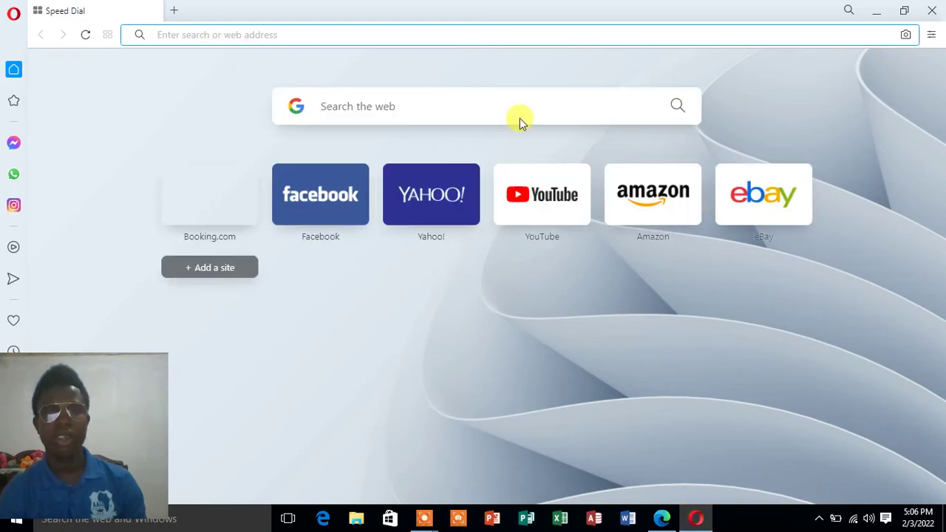
click(358, 109)
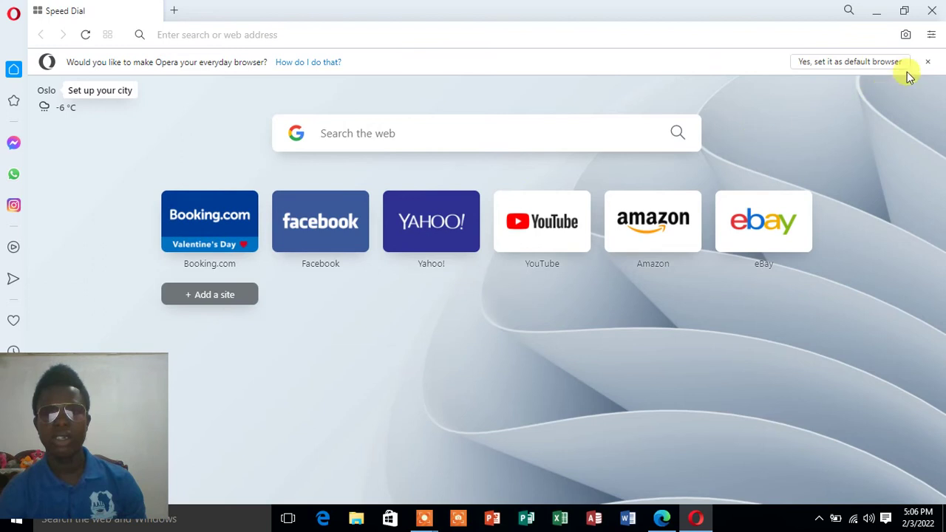
click(931, 62)
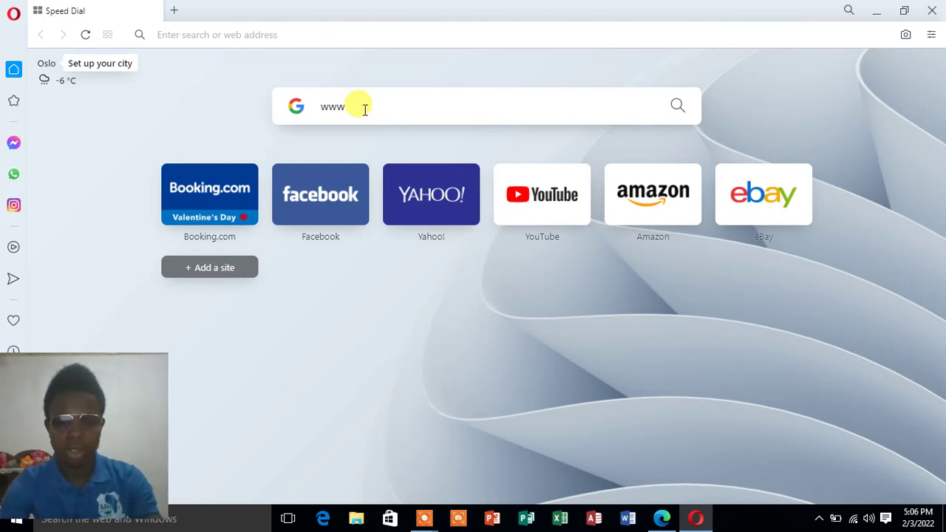
text(.)
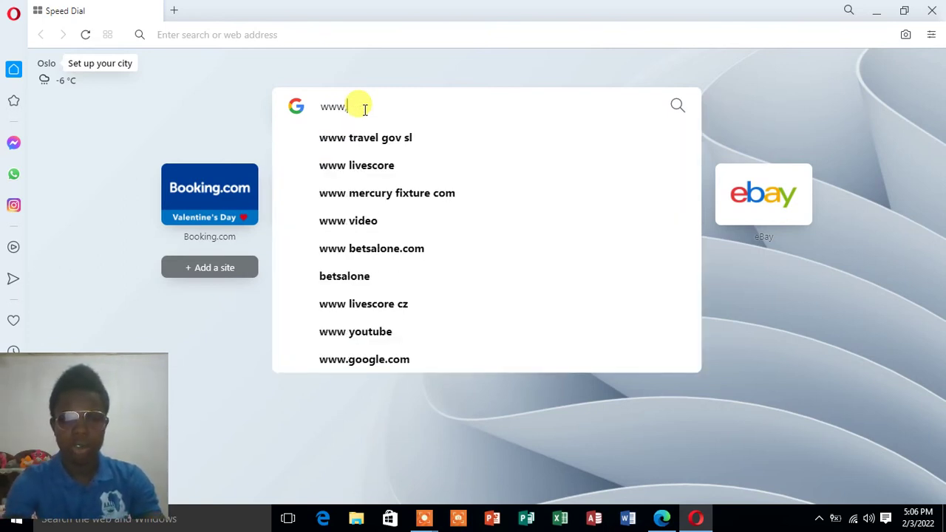
key(BackSpace)
text(,google)
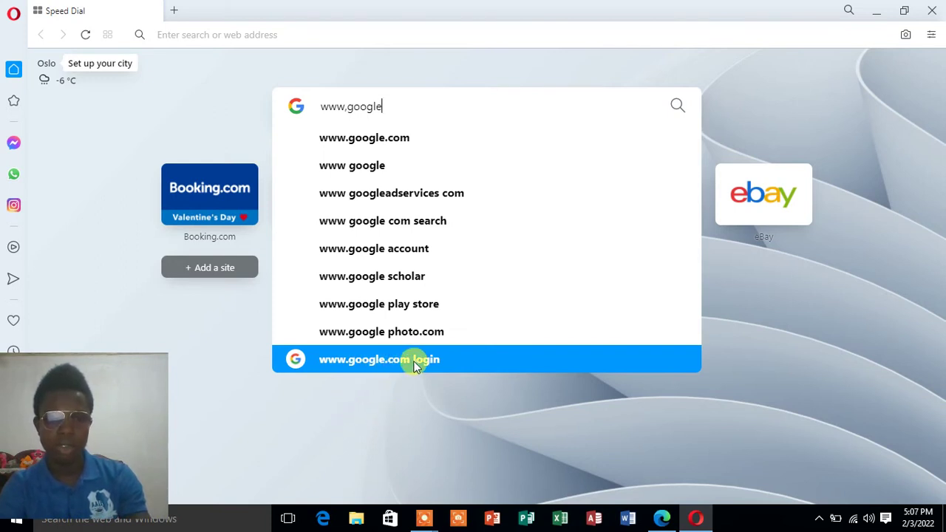
click(415, 367)
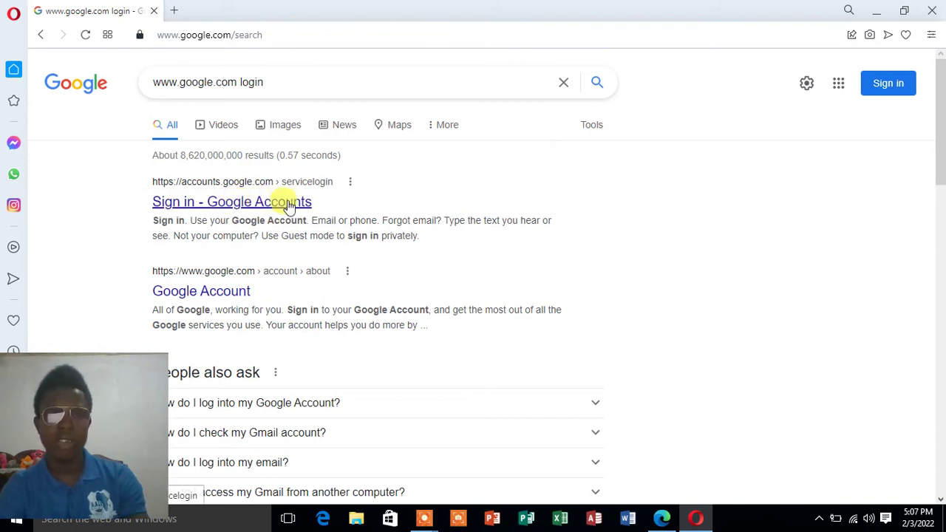
Open the Google sign-in result in a new tab, view it, then close it.
right_click(265, 204)
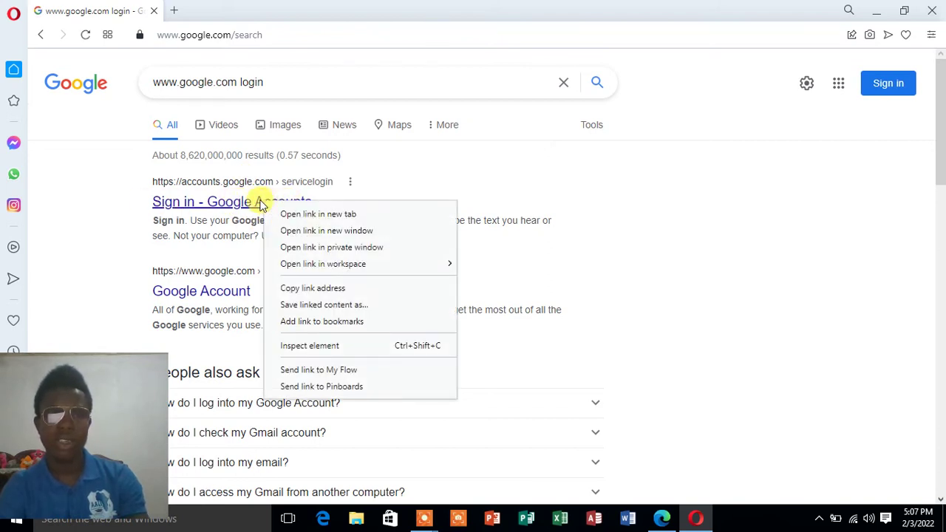
click(312, 215)
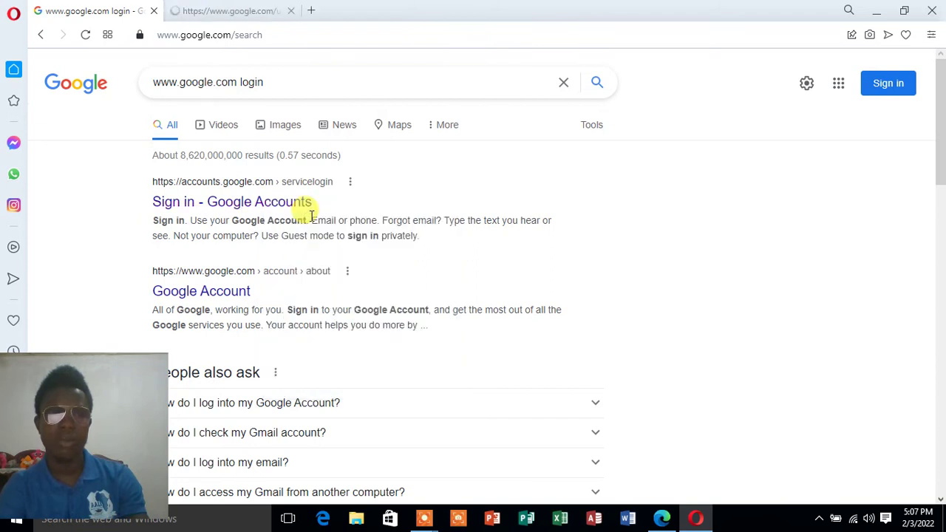
click(229, 17)
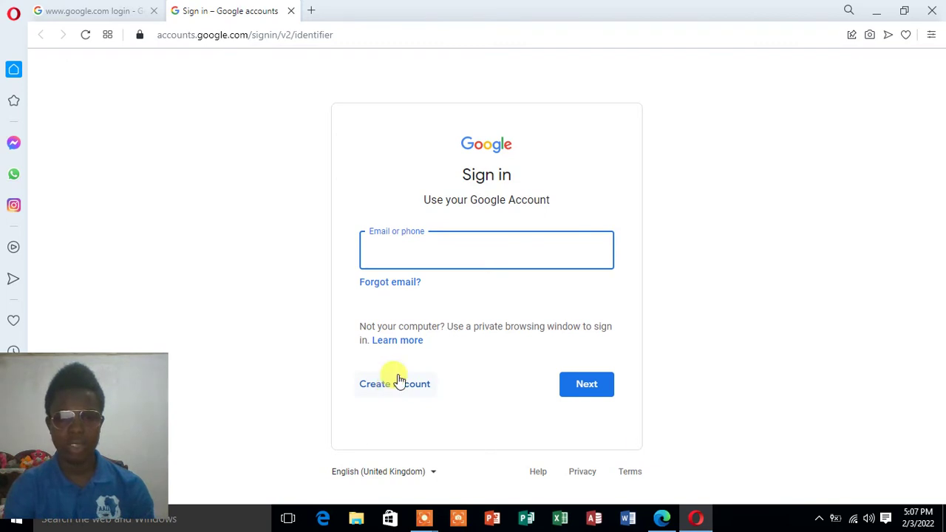
click(292, 11)
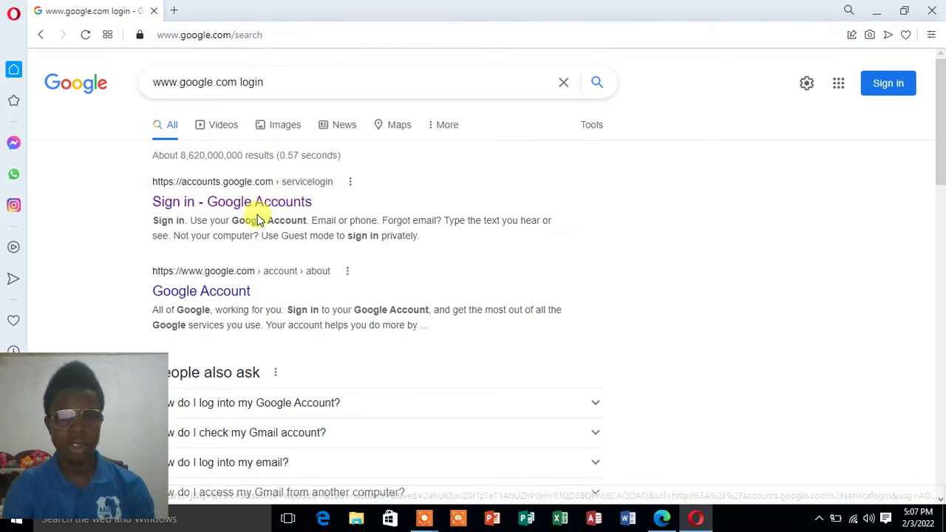
scroll(222, 237, down, 1)
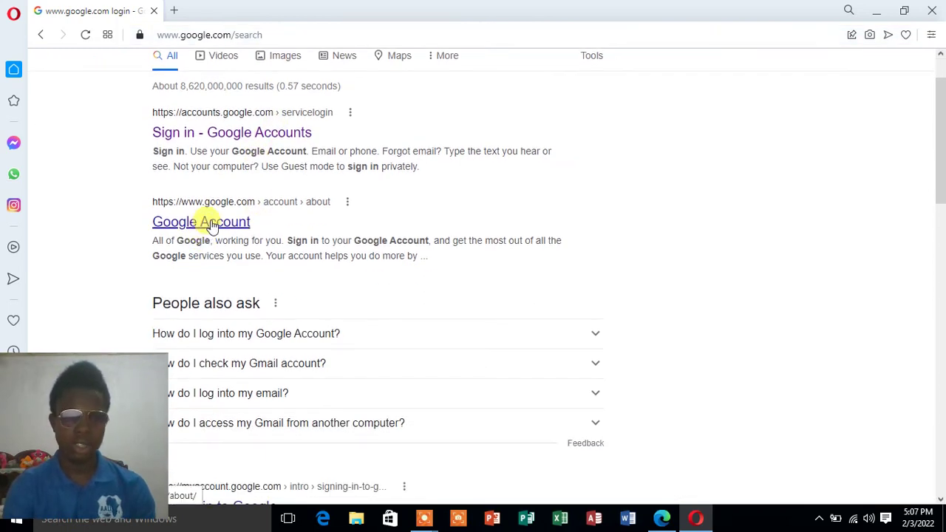
Open the 'Google Account' result in a new tab and switch to it.
right_click(213, 223)
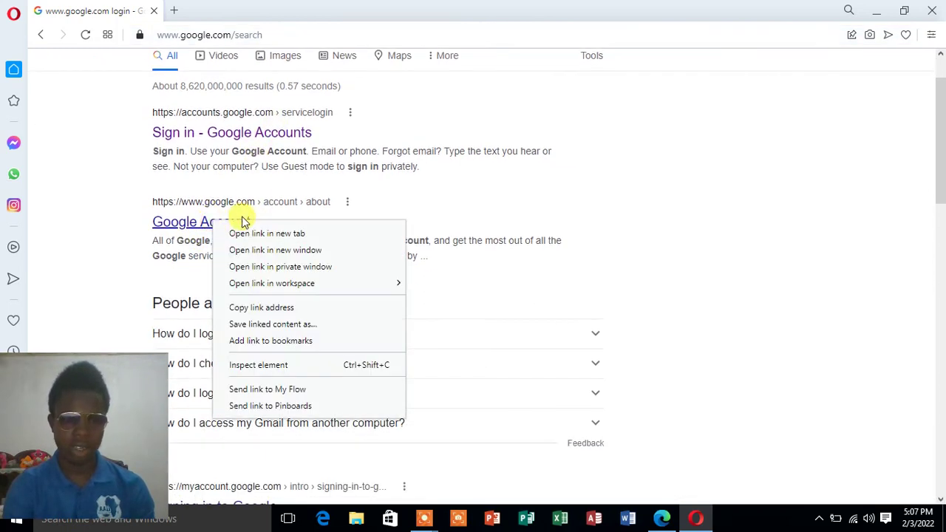
click(261, 233)
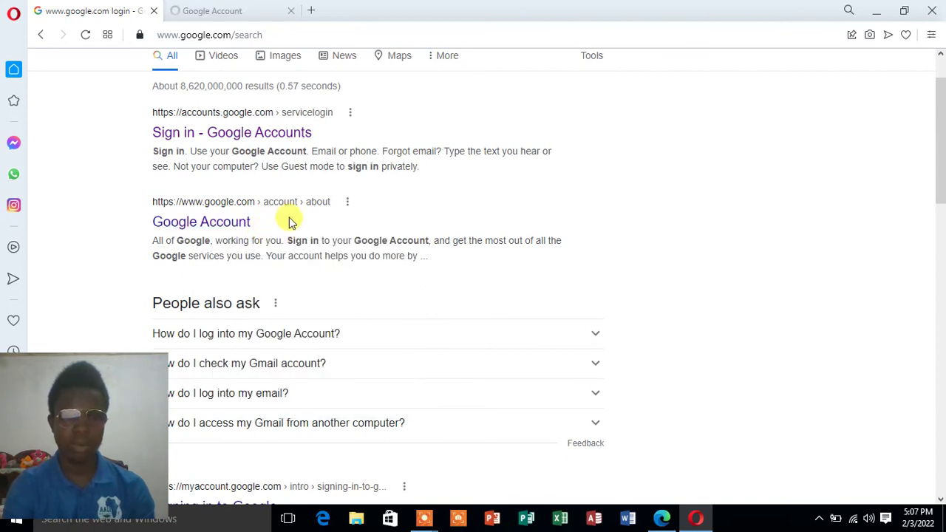
click(237, 13)
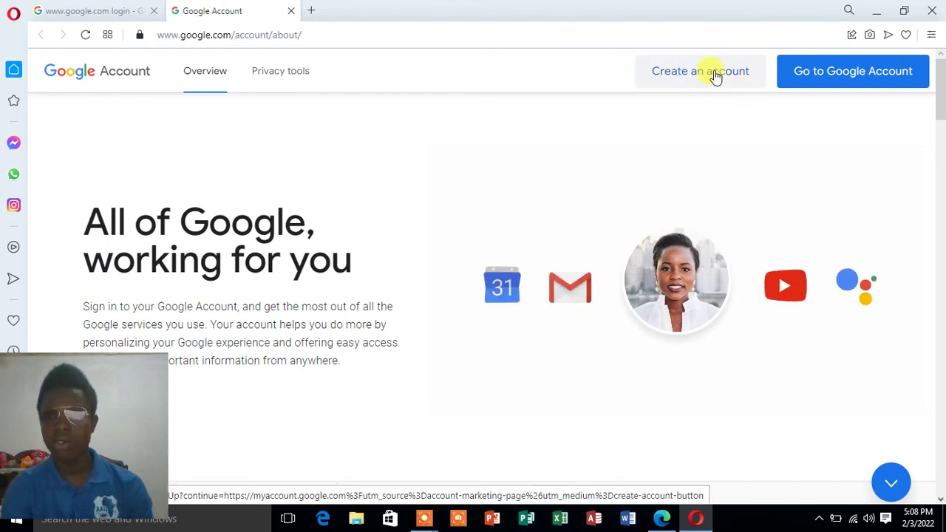
Open the Create your Google Account form, click through its name fields, then close that tab.
click(715, 76)
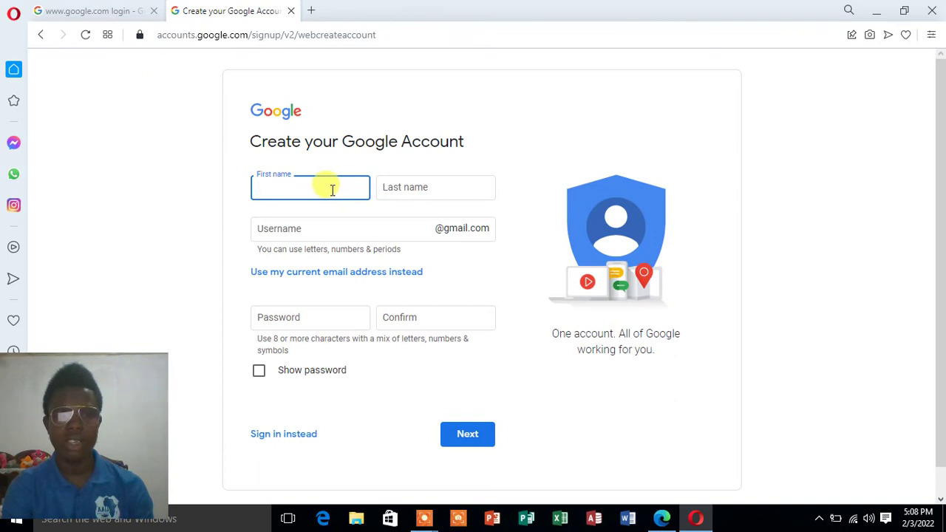
click(433, 189)
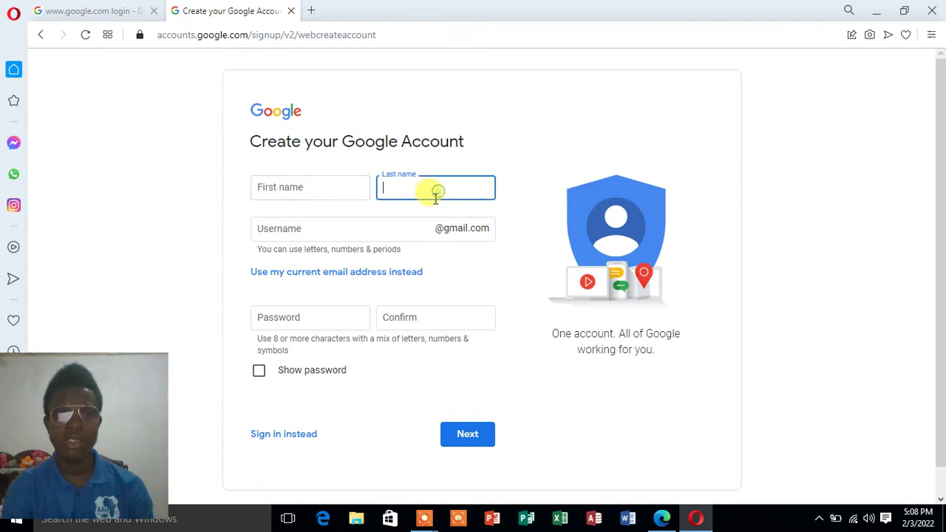
click(328, 222)
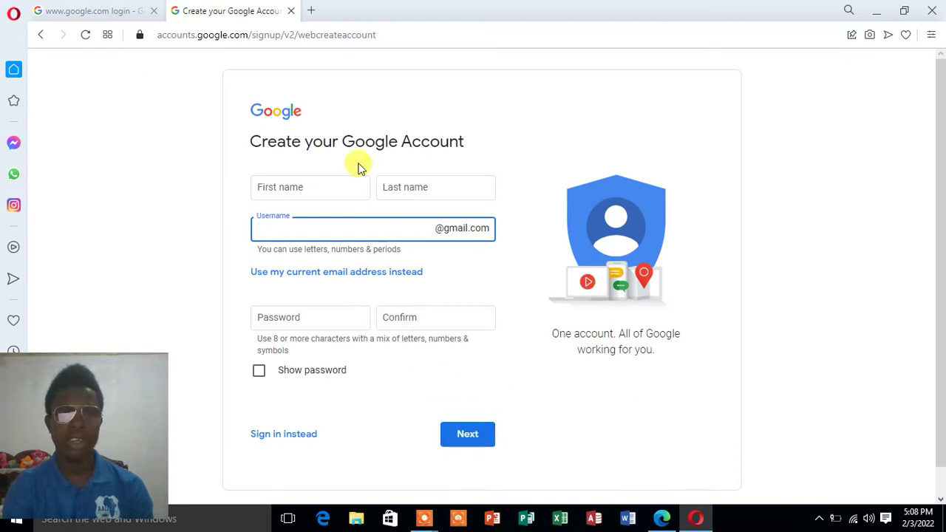
click(291, 10)
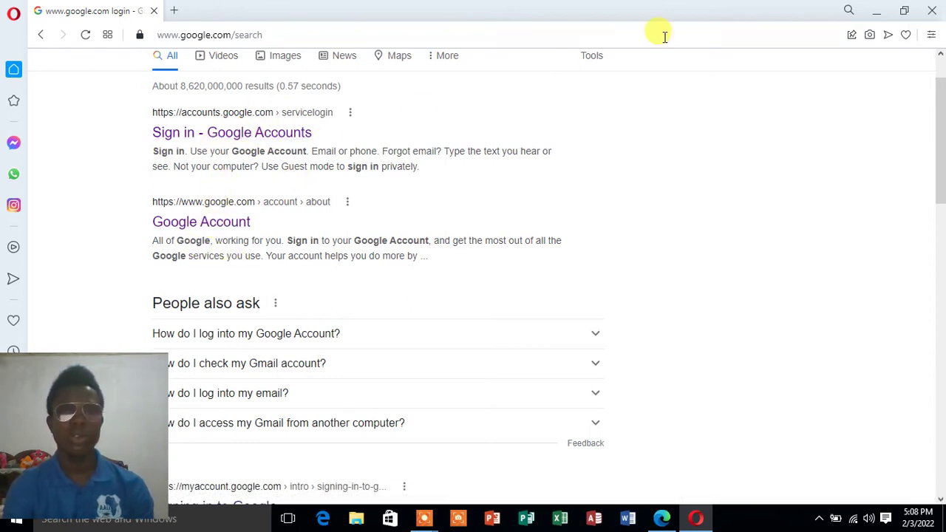
Minimise Opera, launch Firefox from its desktop shortcut and refresh the desktop.
click(883, 11)
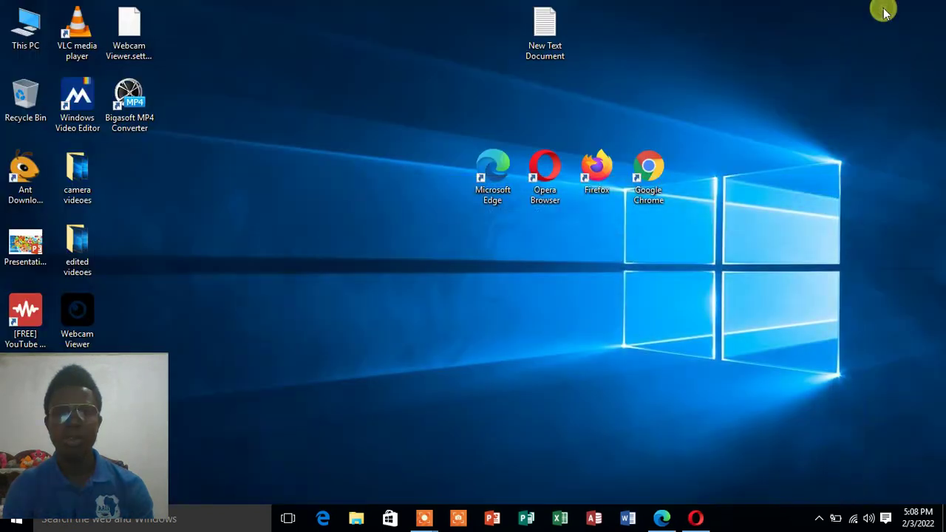
right_click(597, 170)
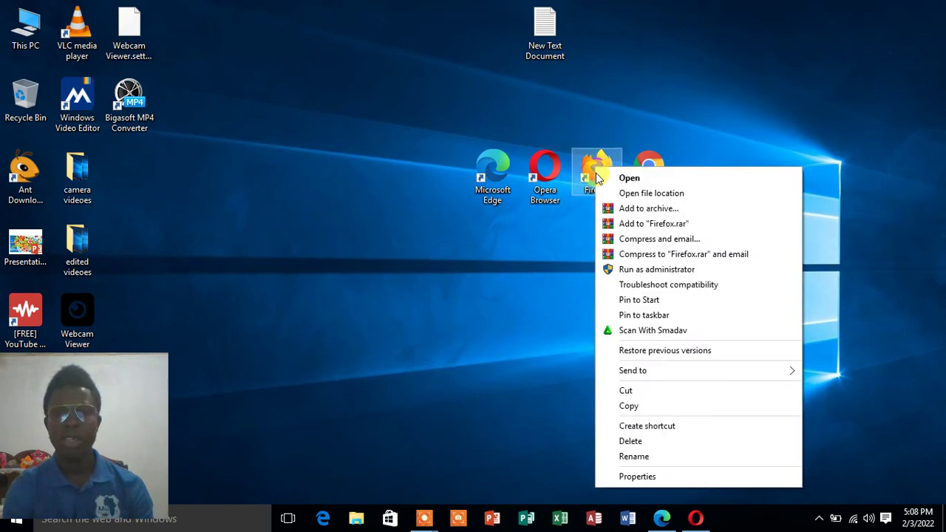
click(630, 182)
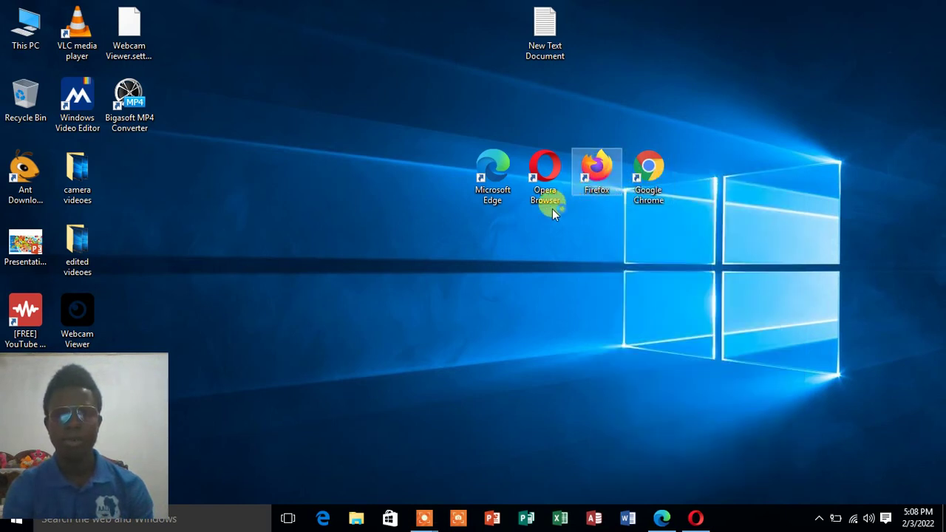
right_click(348, 195)
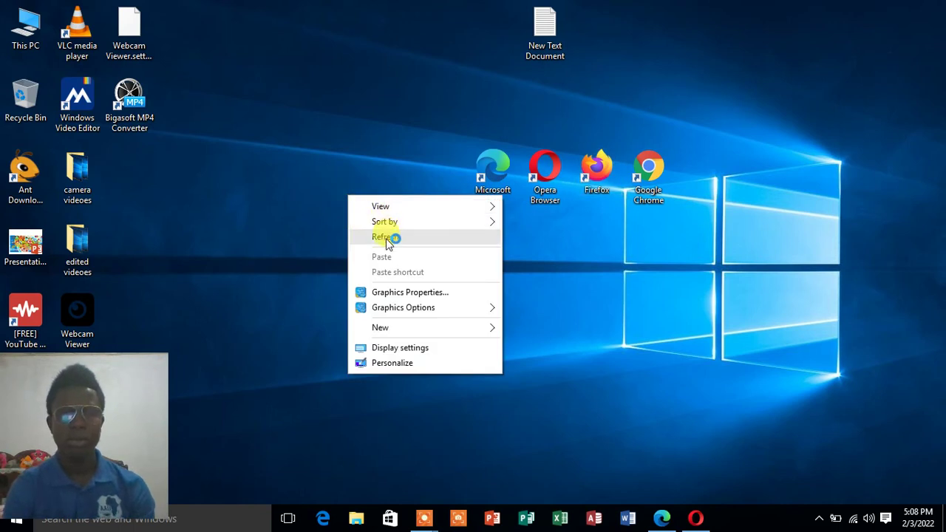
click(386, 237)
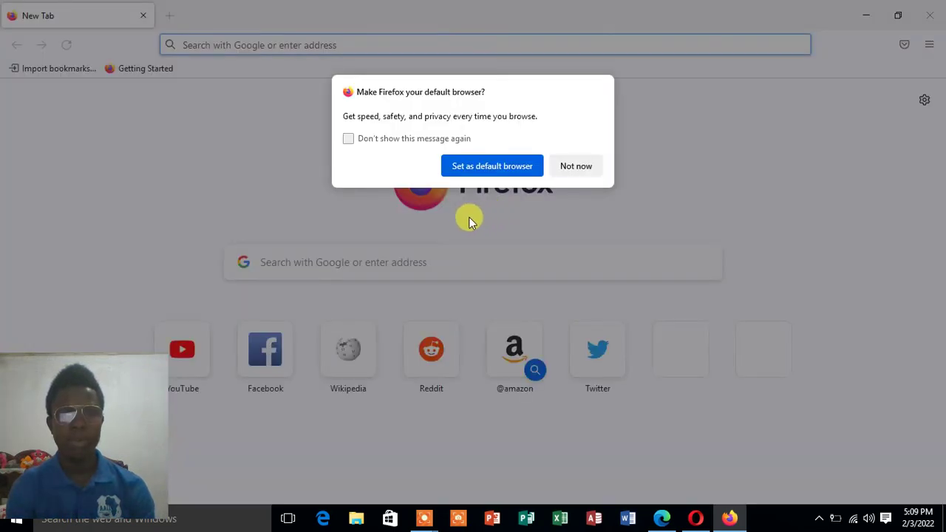
click(594, 173)
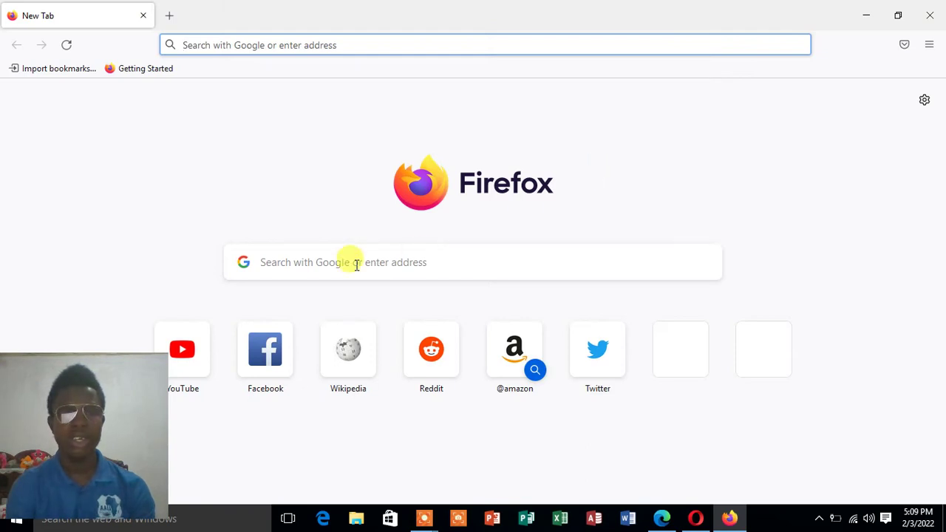
click(333, 258)
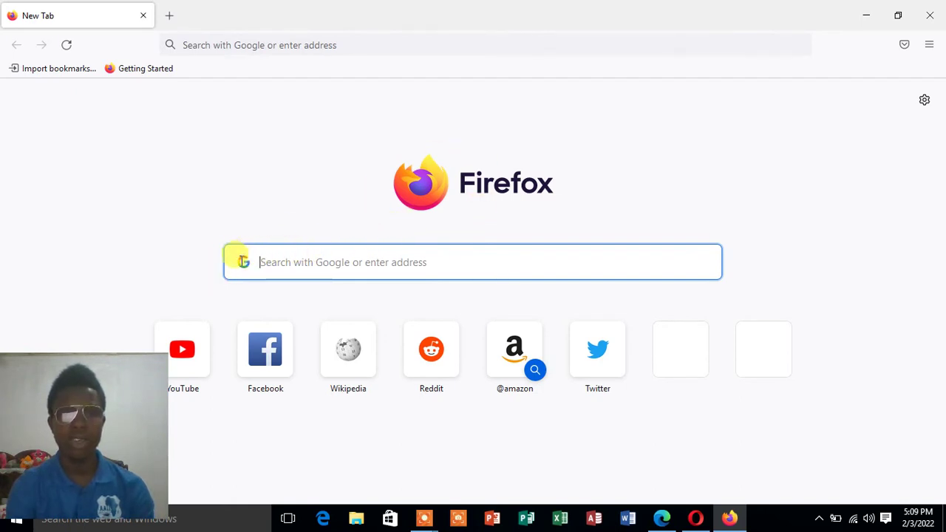
click(201, 243)
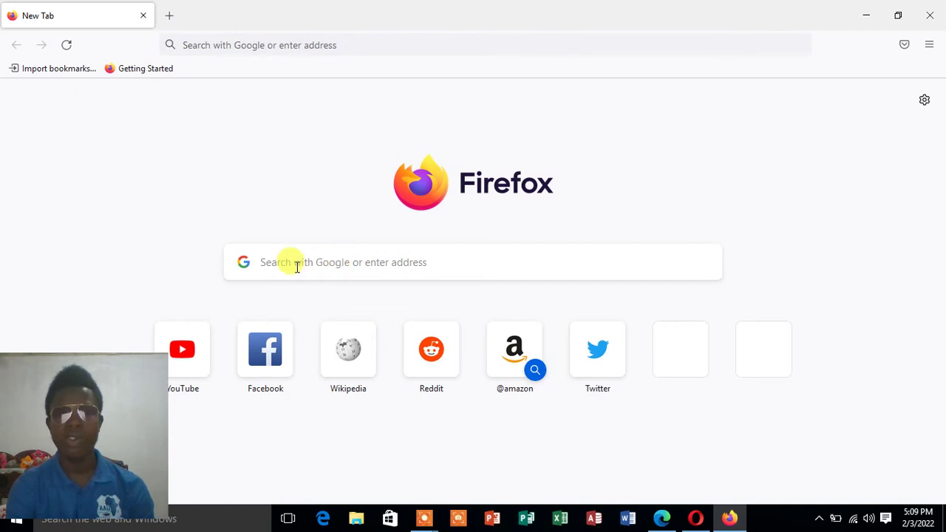
click(323, 260)
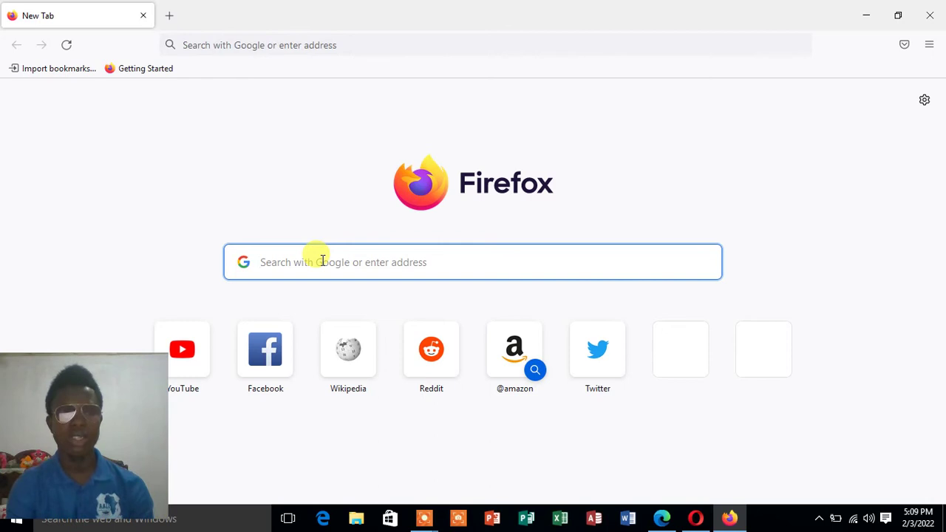
text(wwww)
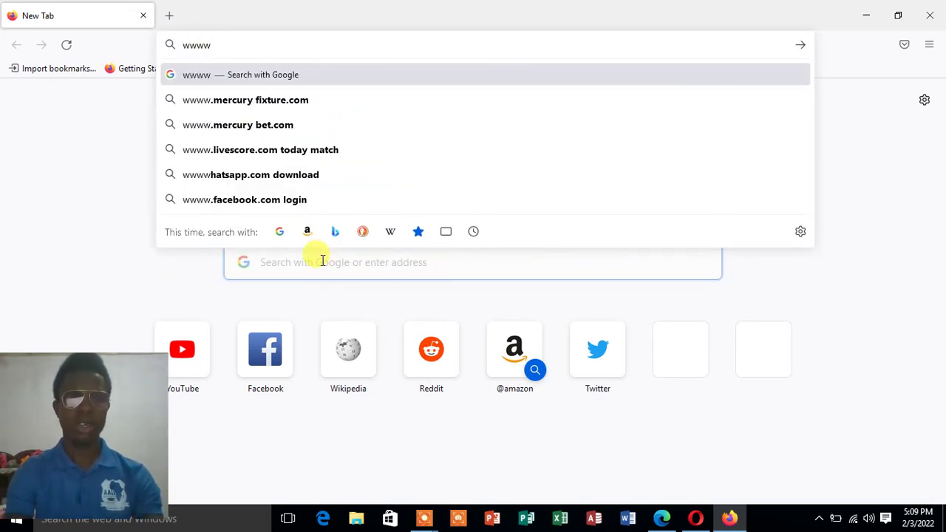
text(.)
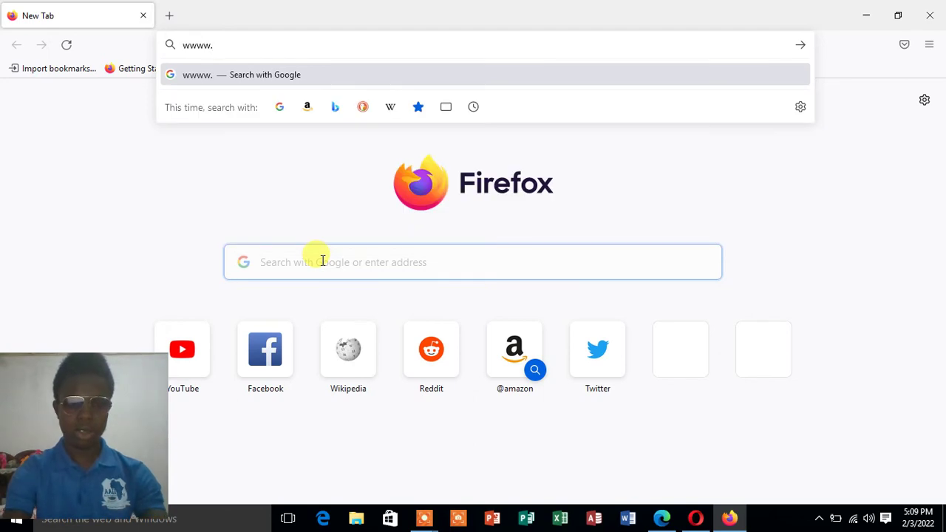
text(goo)
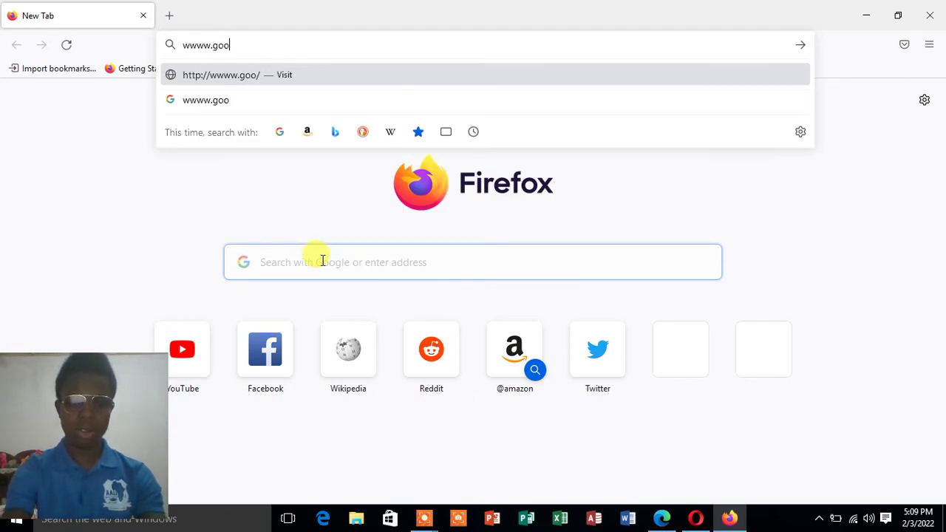
text(gle)
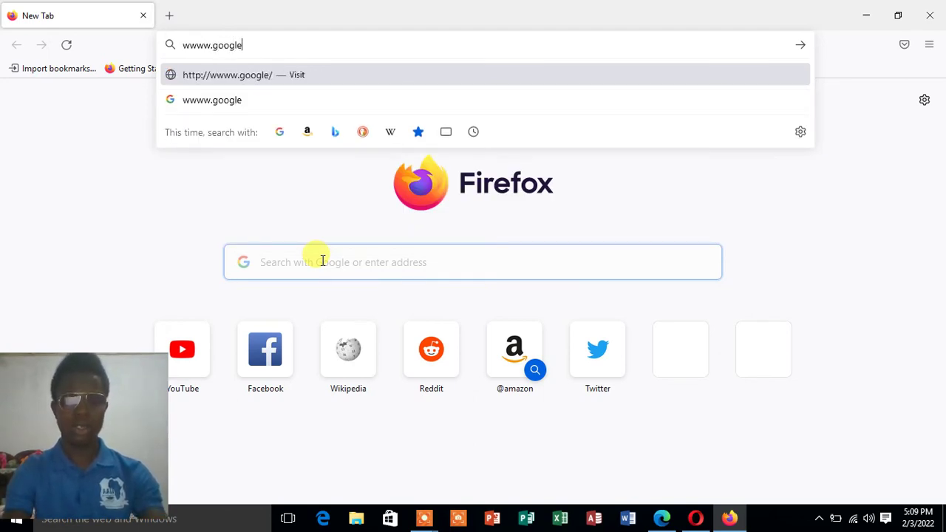
text(,)
text(com)
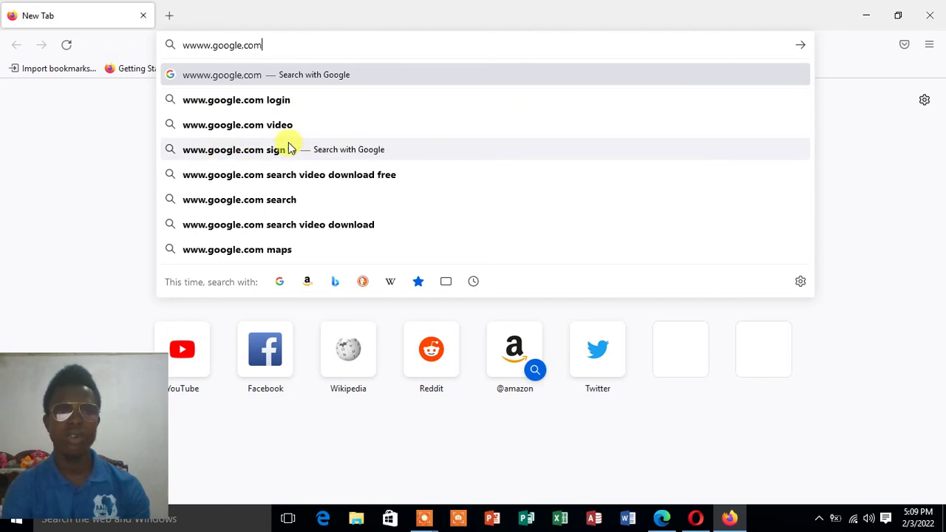
click(266, 102)
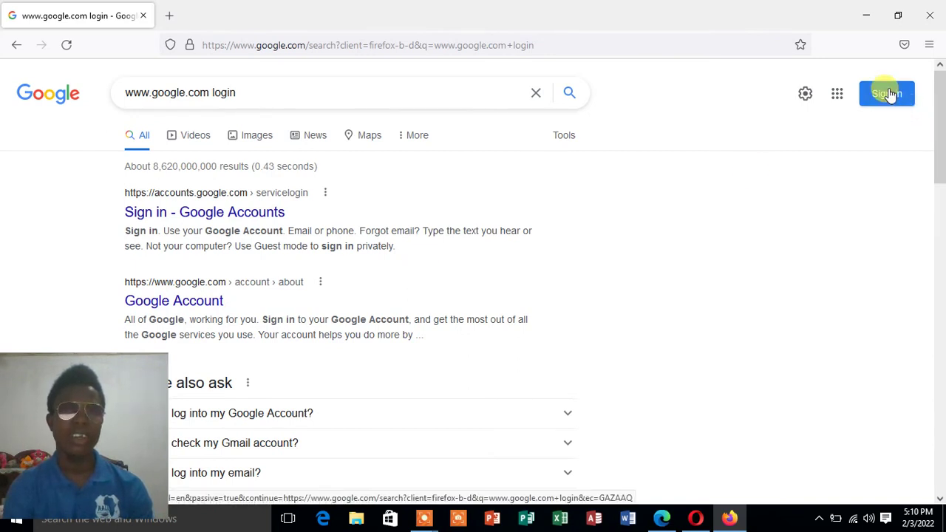
Browse the Google apps grid, close it, then go to the Google sign-in page.
click(837, 93)
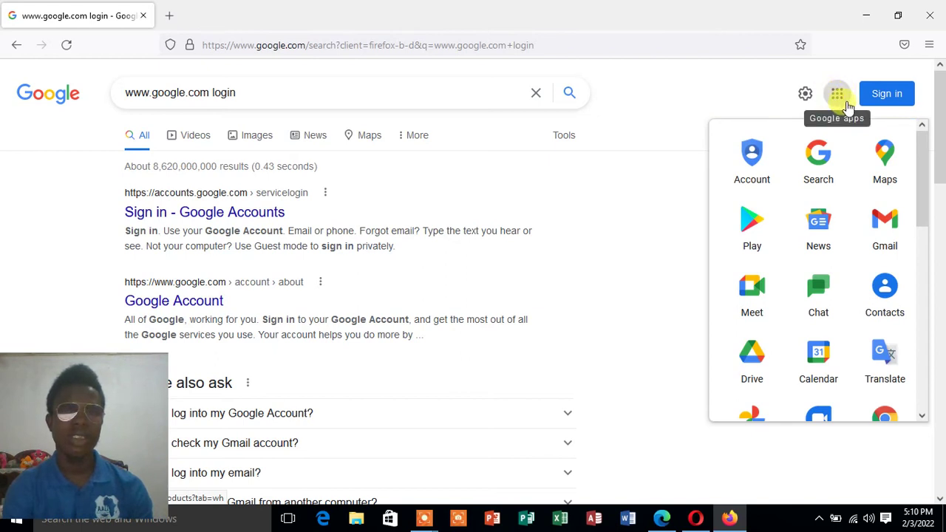
scroll(805, 226, down, 8)
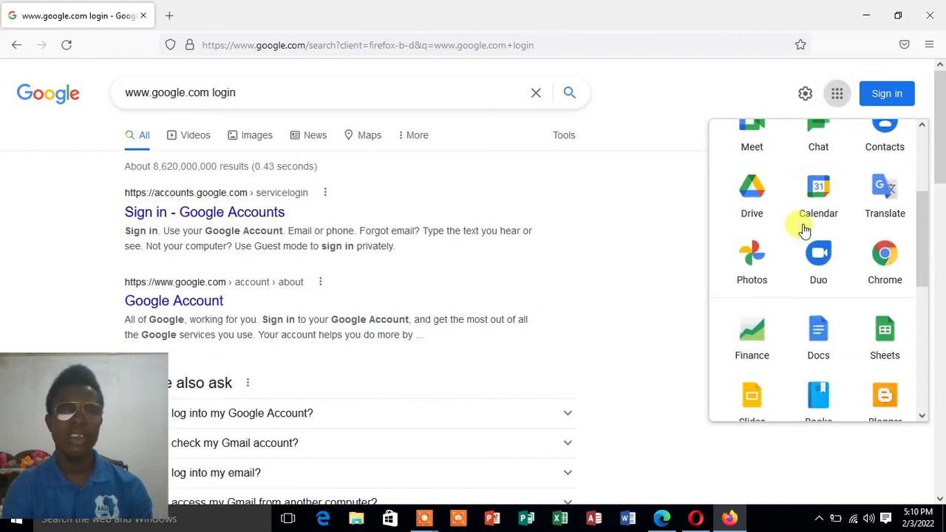
scroll(806, 229, up, 8)
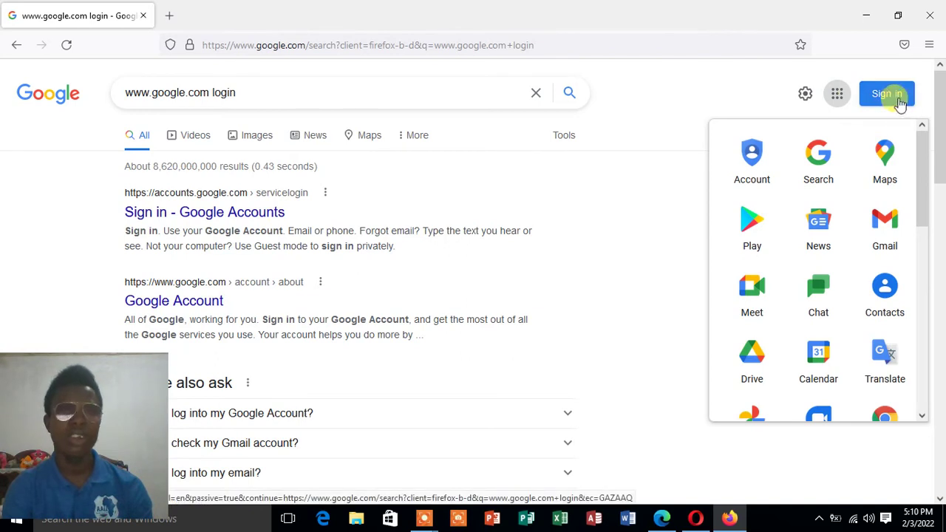
click(835, 94)
click(886, 99)
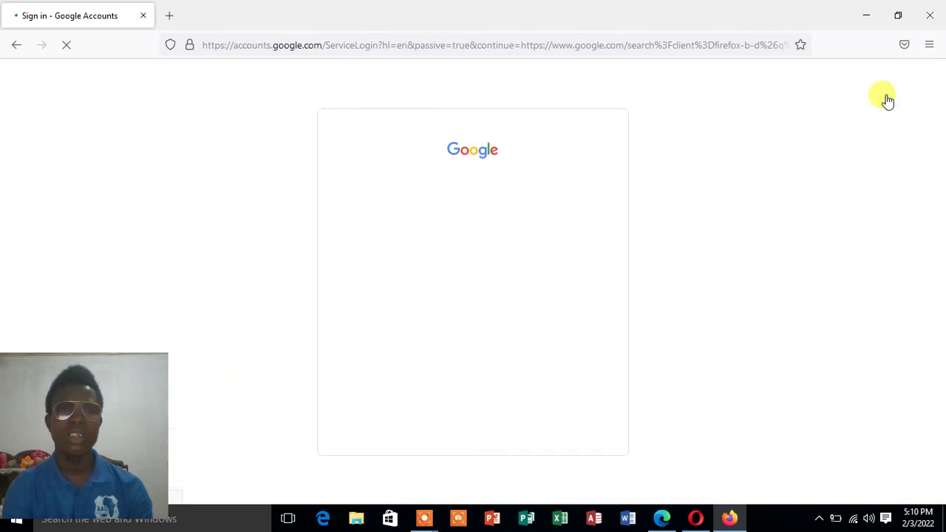
Check the sign-in page's Create account choices, then return to the search results.
click(433, 253)
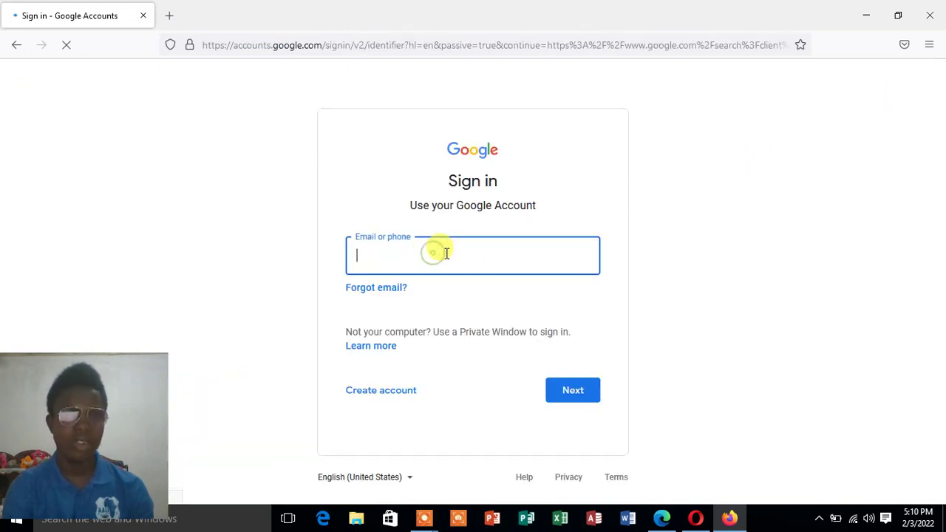
click(379, 396)
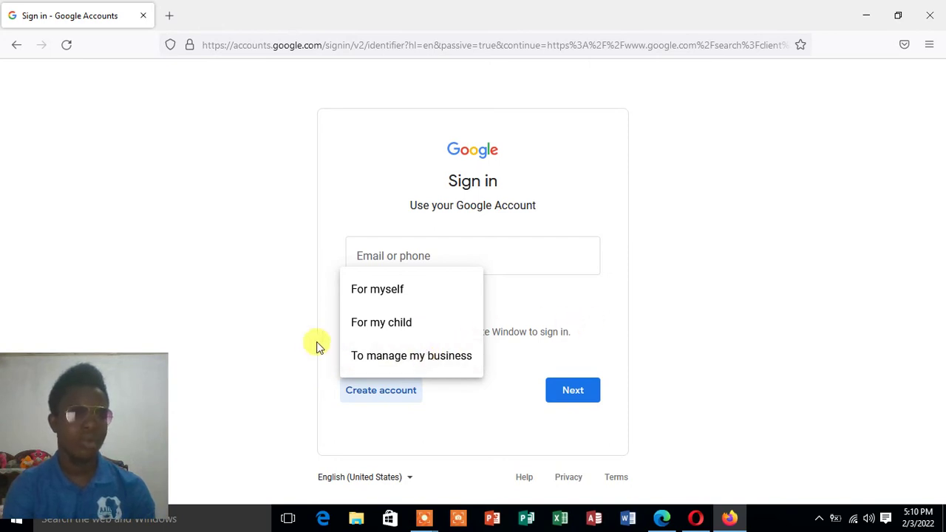
click(312, 301)
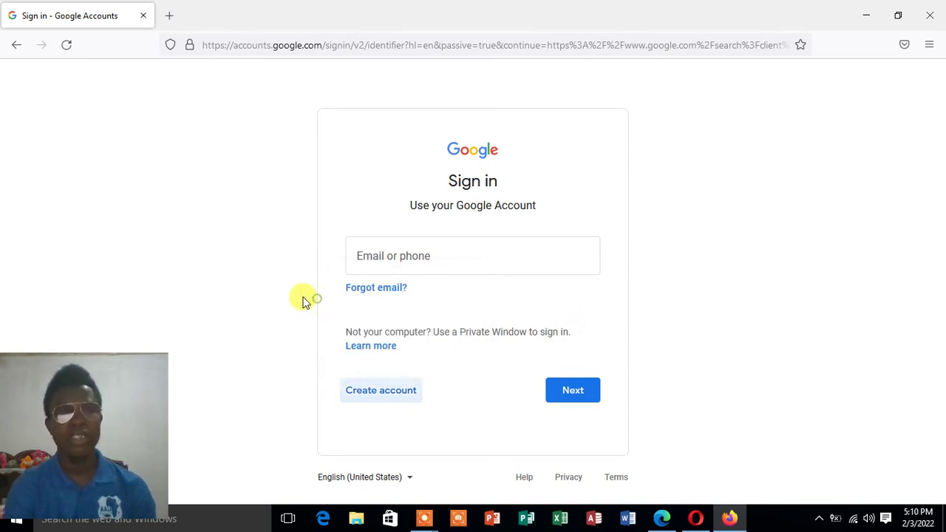
click(9, 45)
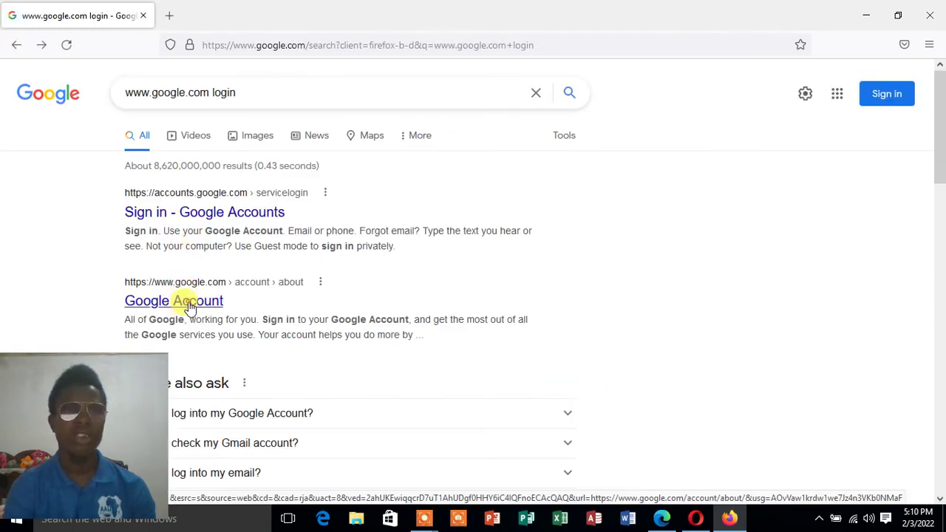
Open the Google Account result in a new tab, scroll through it, then close it.
right_click(189, 303)
click(238, 317)
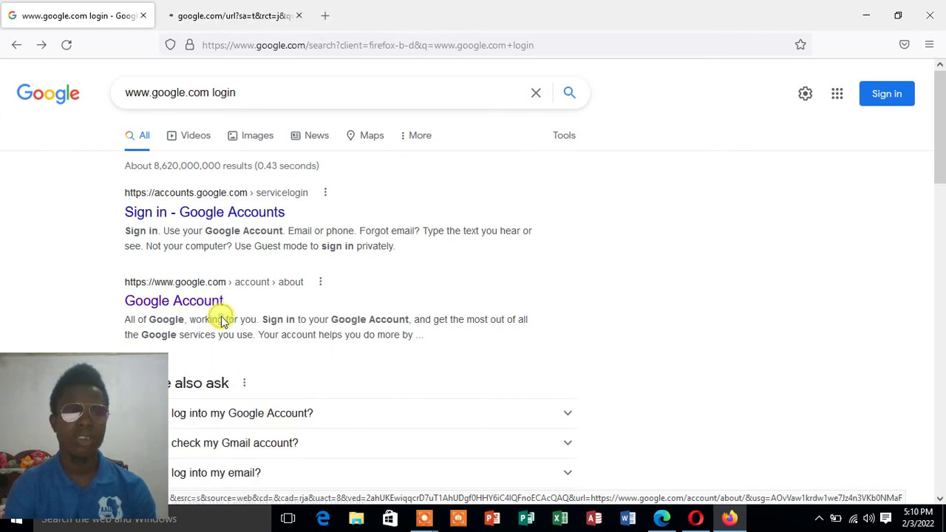
click(228, 10)
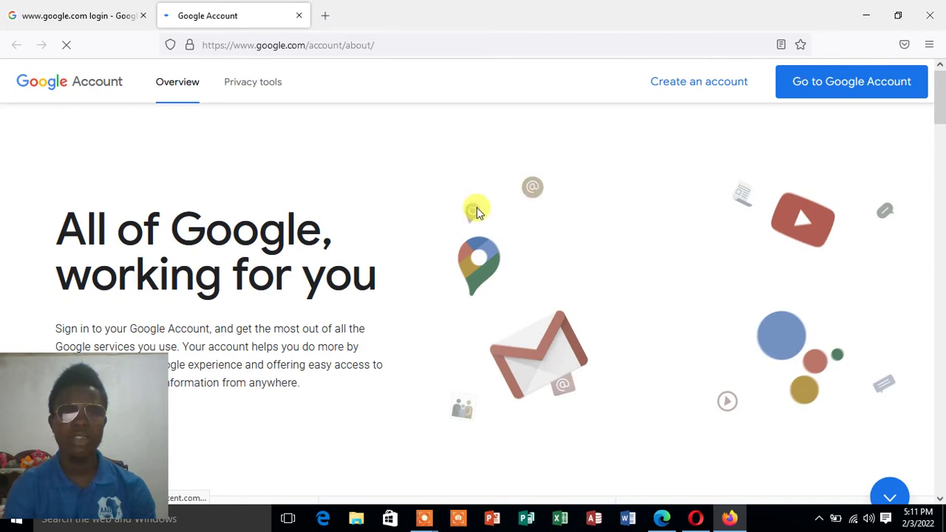
scroll(547, 214, down, 4)
scroll(547, 214, up, 2)
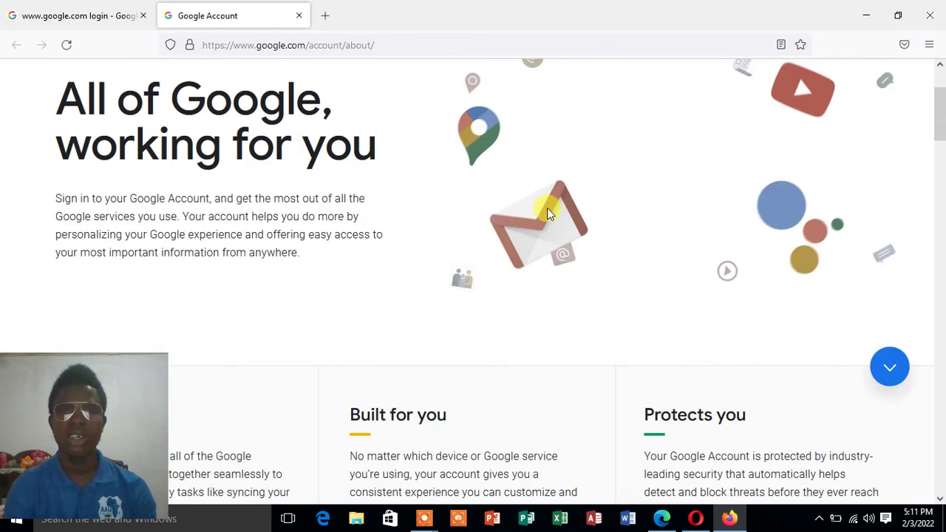
scroll(360, 99, up, 2)
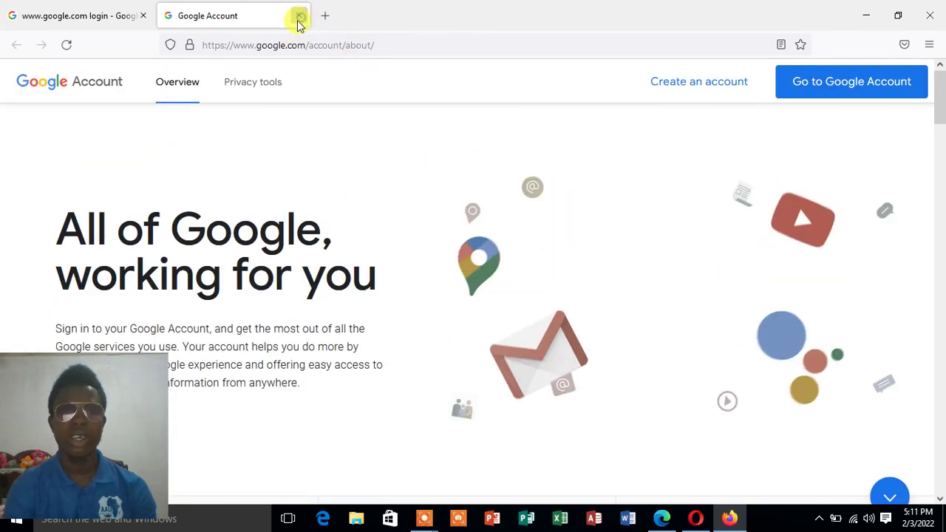
click(300, 16)
click(872, 16)
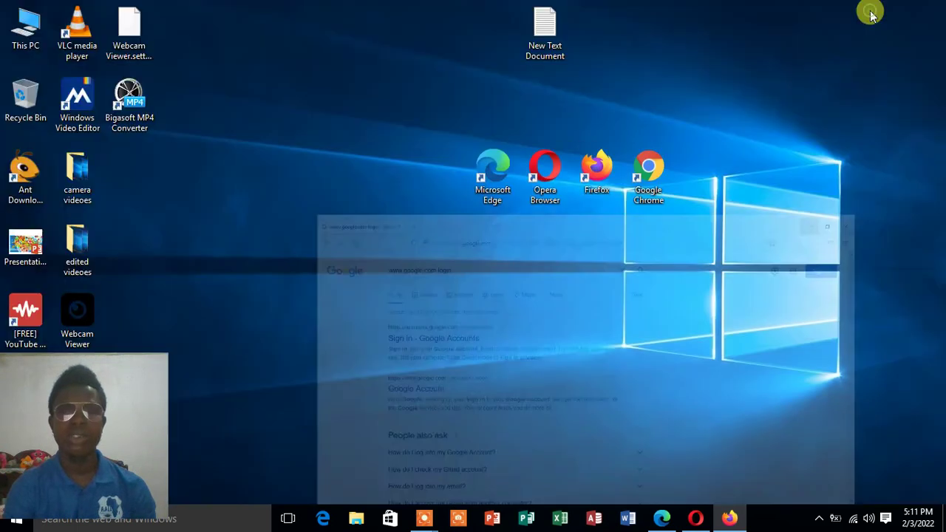
mouse_move(662, 167)
mouse_down()
mouse_move(657, 148)
mouse_move(684, 144)
mouse_move(742, 87)
mouse_move(776, 91)
mouse_move(711, 145)
mouse_move(651, 166)
mouse_move(698, 158)
mouse_move(649, 165)
mouse_move(743, 171)
mouse_move(657, 176)
mouse_up()
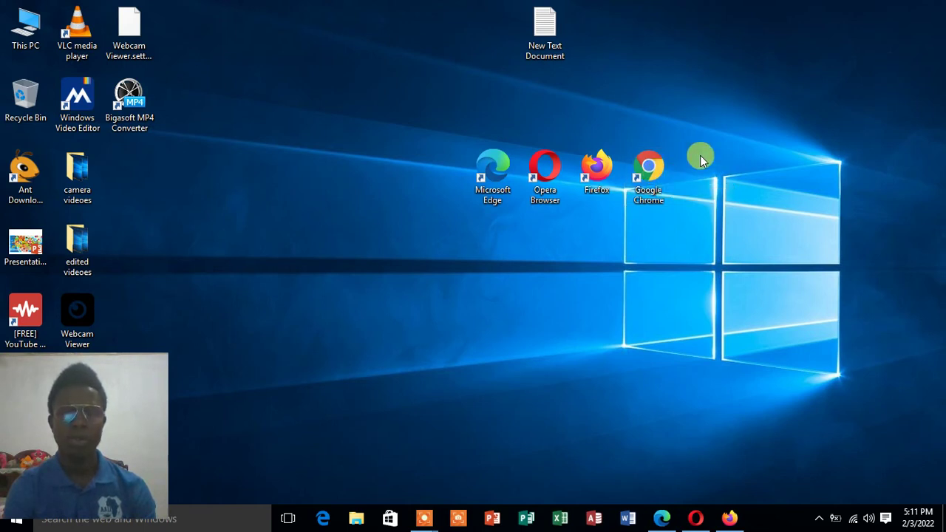
right_click(645, 171)
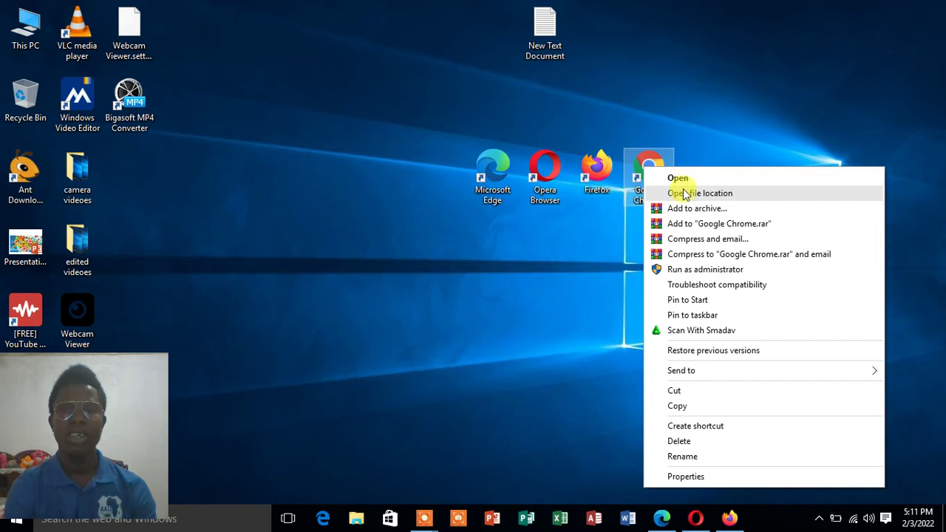
click(678, 180)
right_click(735, 152)
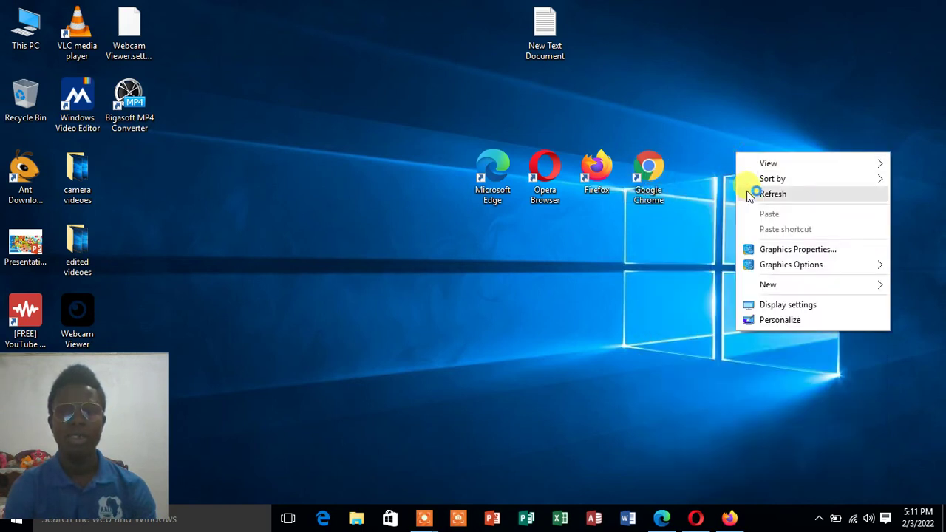
click(769, 194)
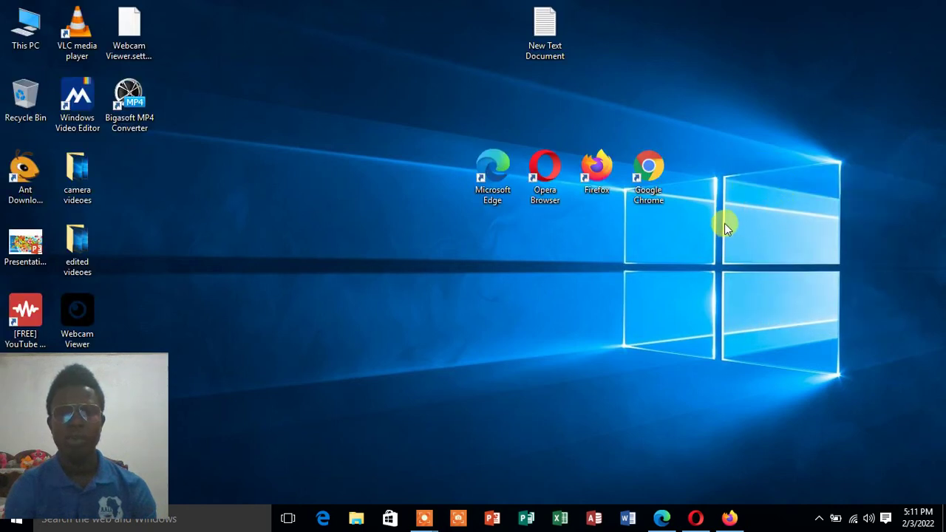
Launch Chrome and close the extra tab and What's New page, keeping one Google start tab.
double_click(645, 183)
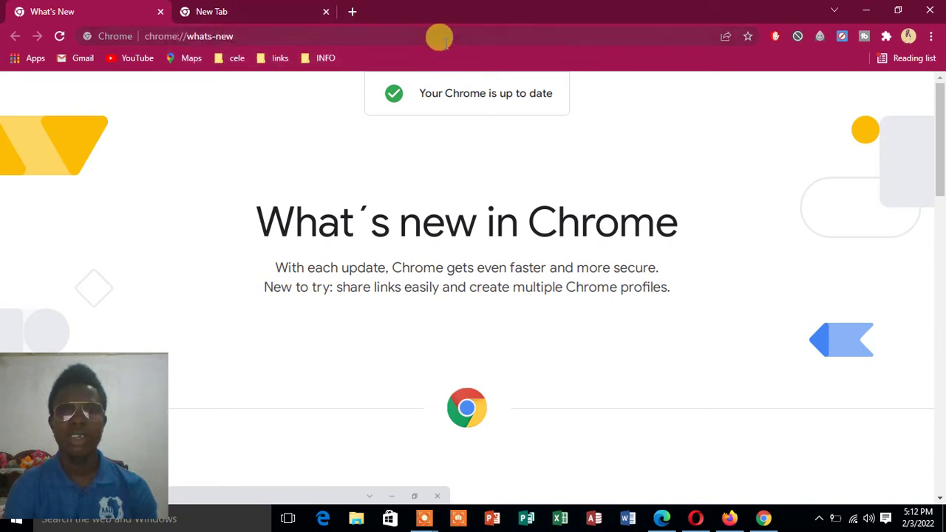
click(326, 11)
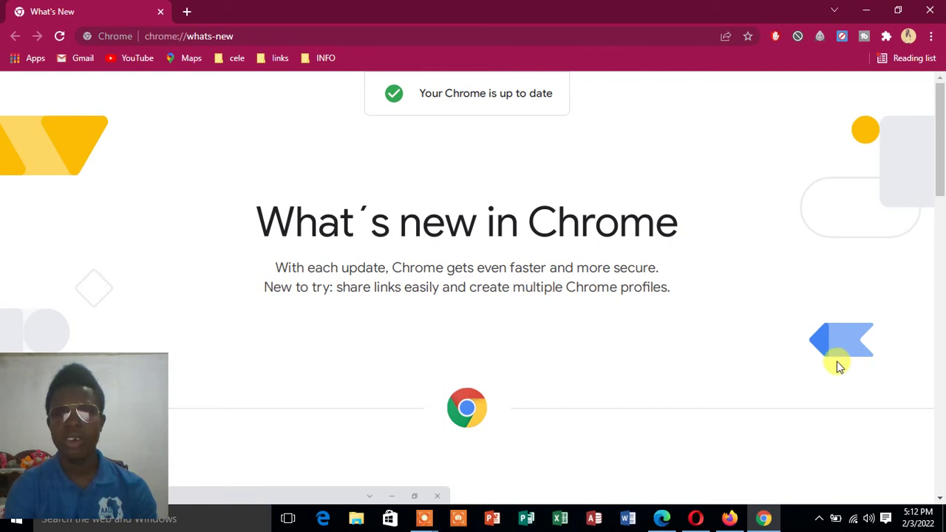
scroll(647, 285, down, 4)
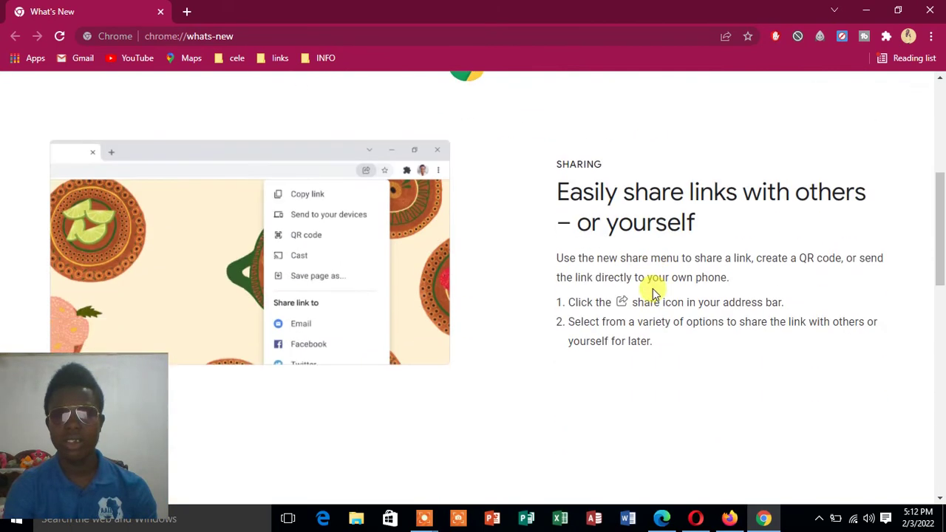
scroll(654, 288, up, 4)
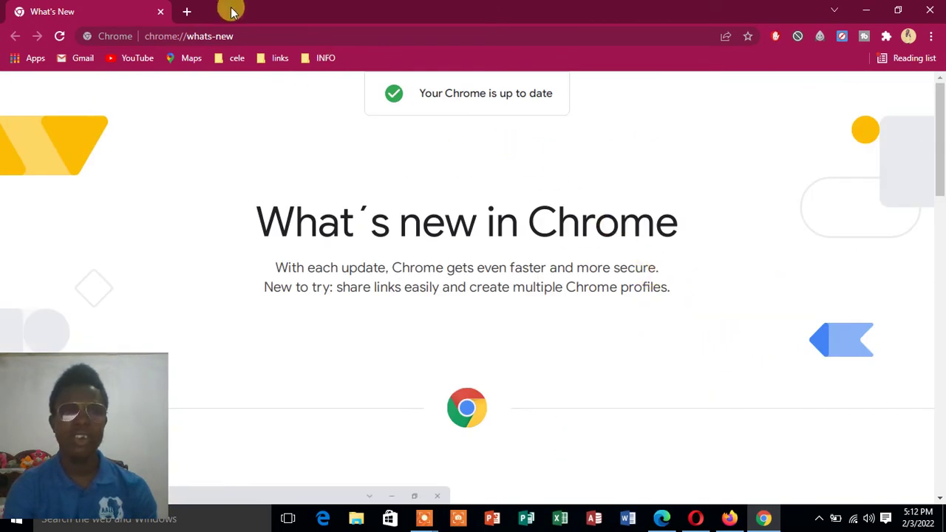
click(187, 12)
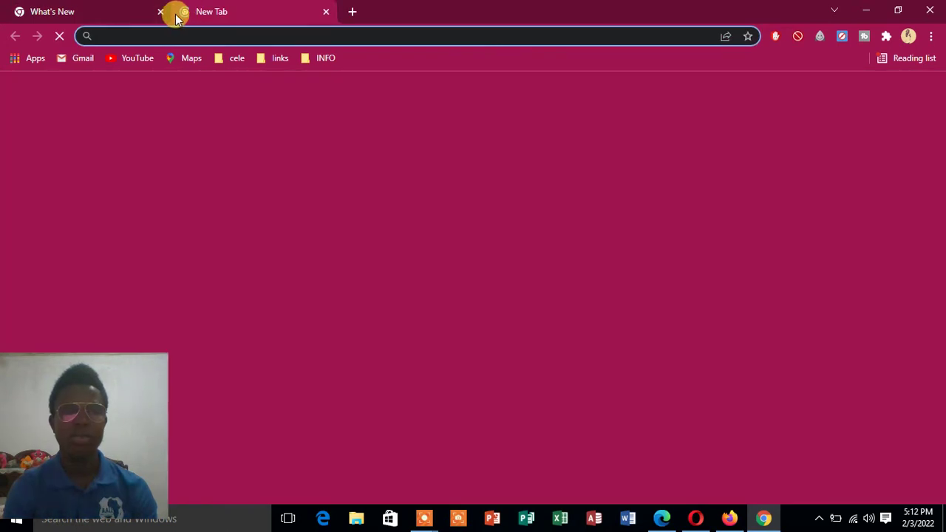
click(160, 12)
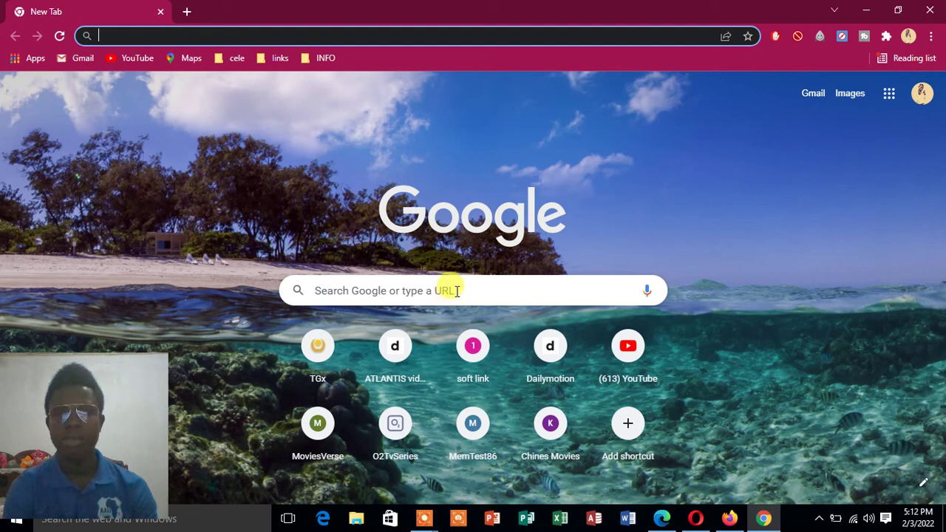
click(458, 291)
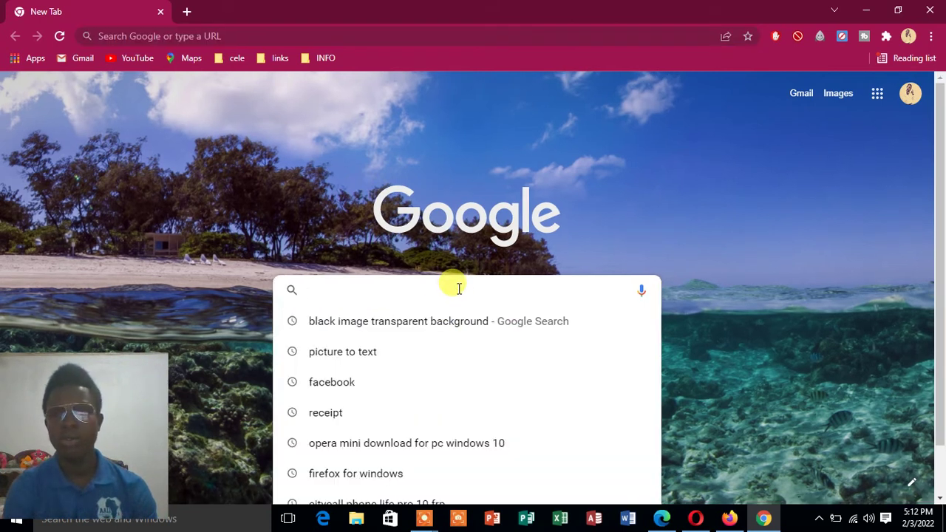
click(612, 231)
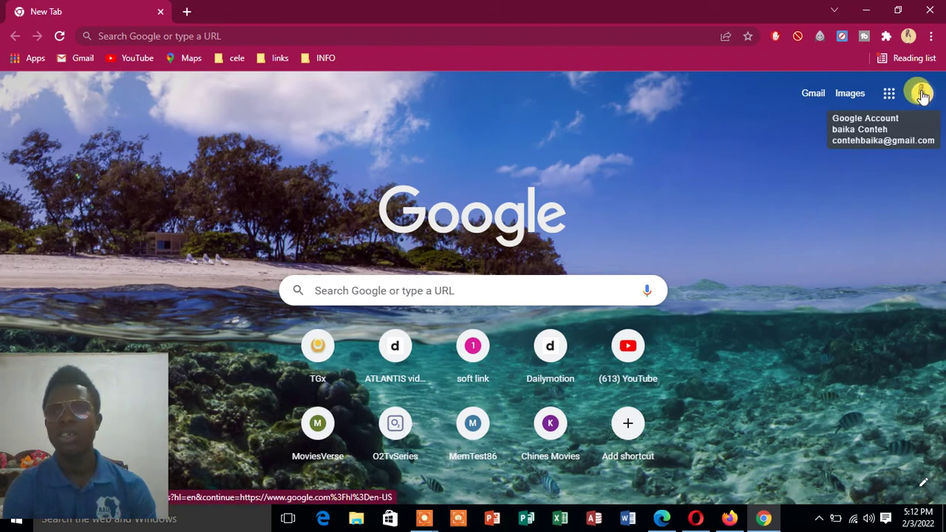
click(921, 96)
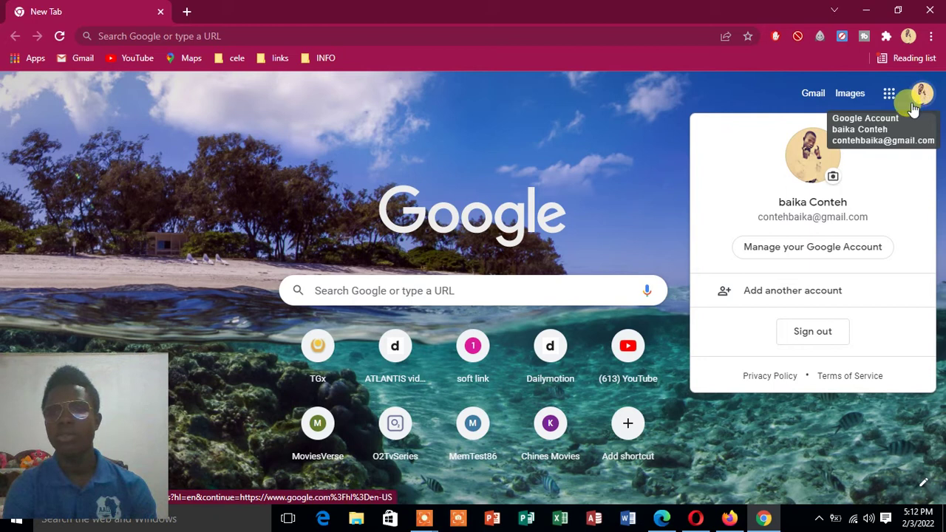
click(669, 119)
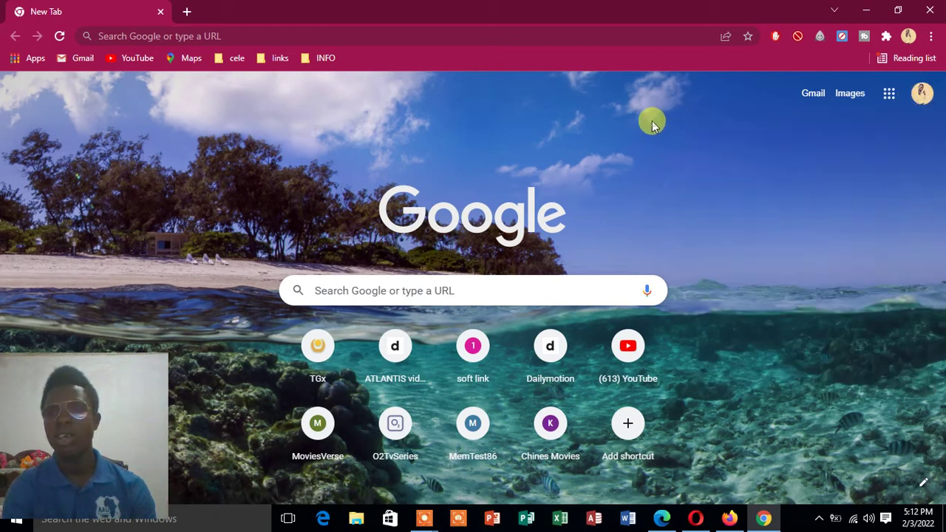
click(922, 94)
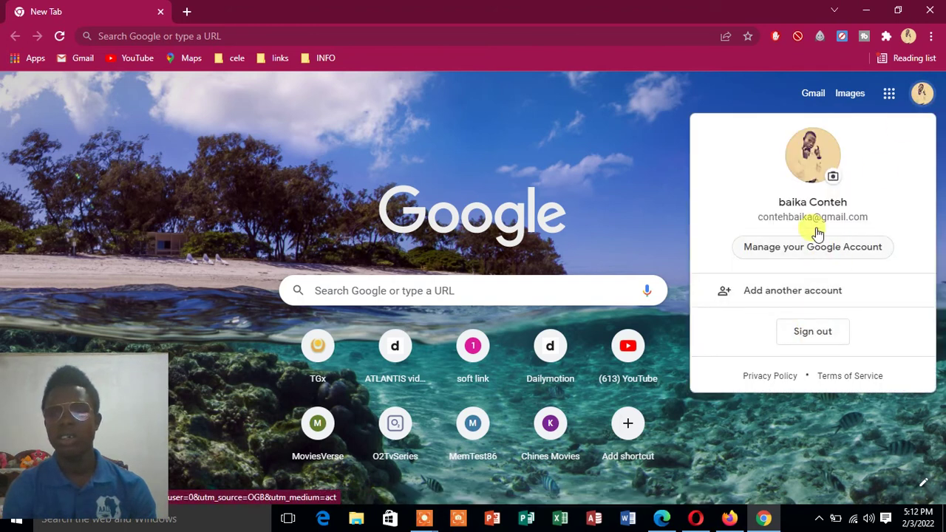
click(655, 195)
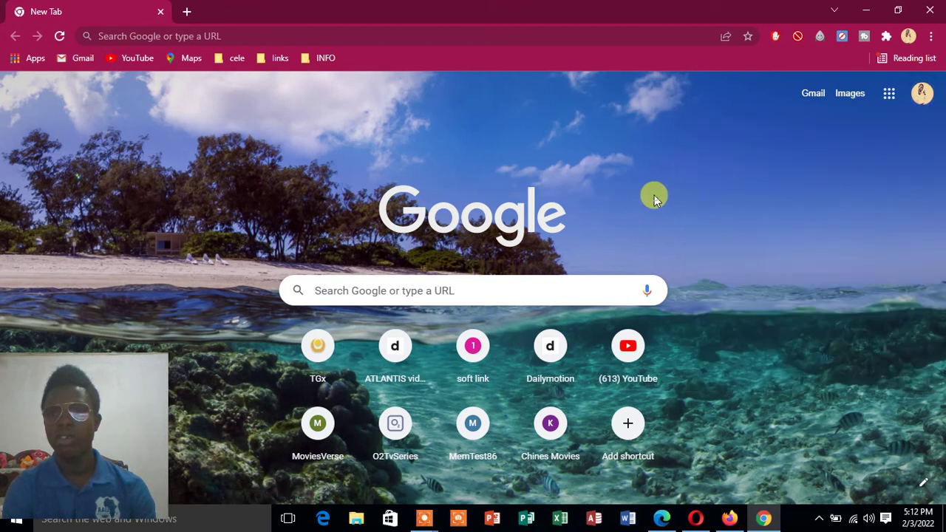
click(890, 96)
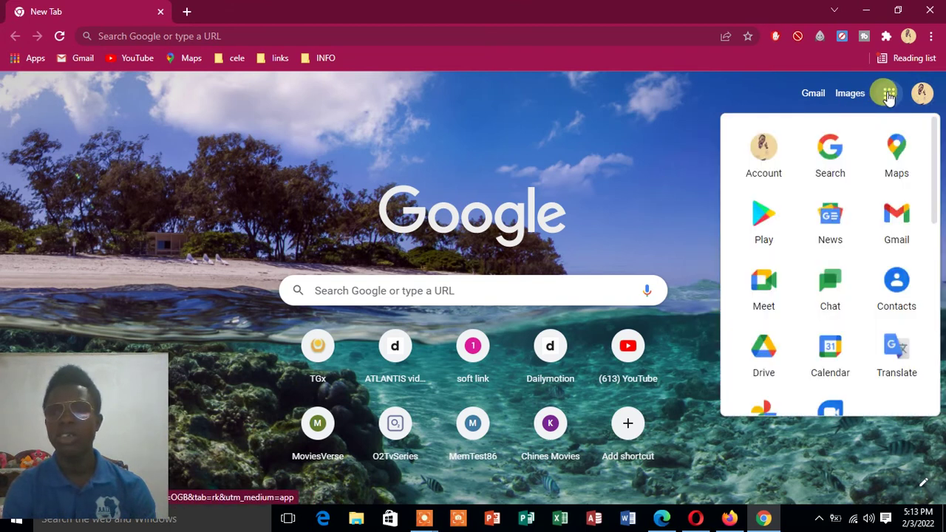
scroll(852, 245, down, 1)
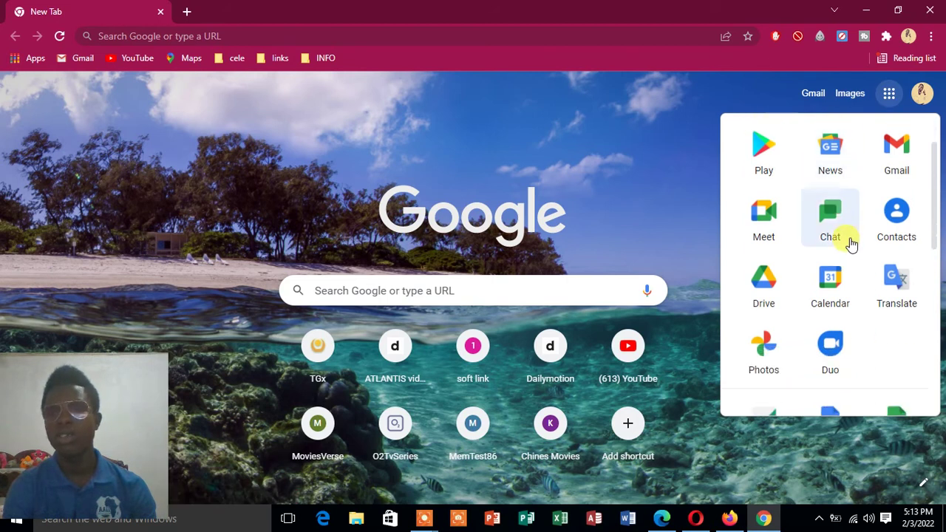
scroll(845, 239, up, 1)
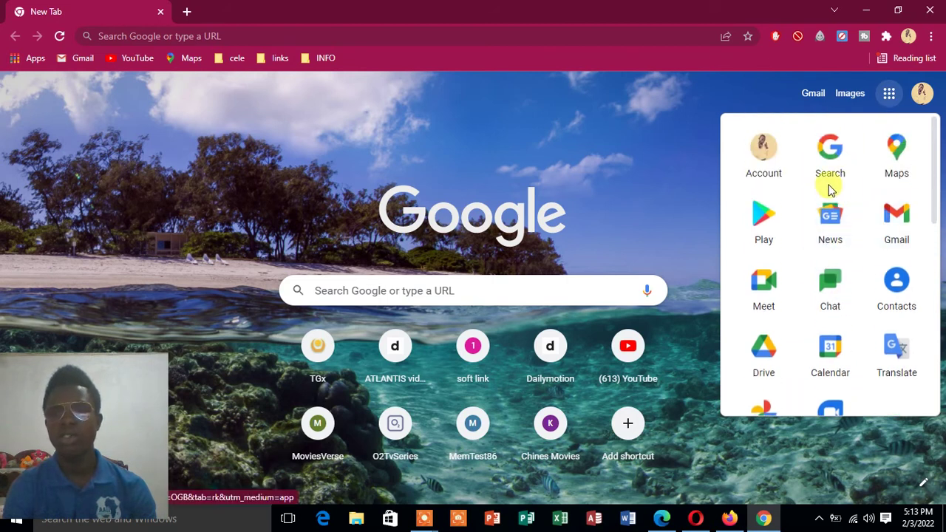
click(703, 186)
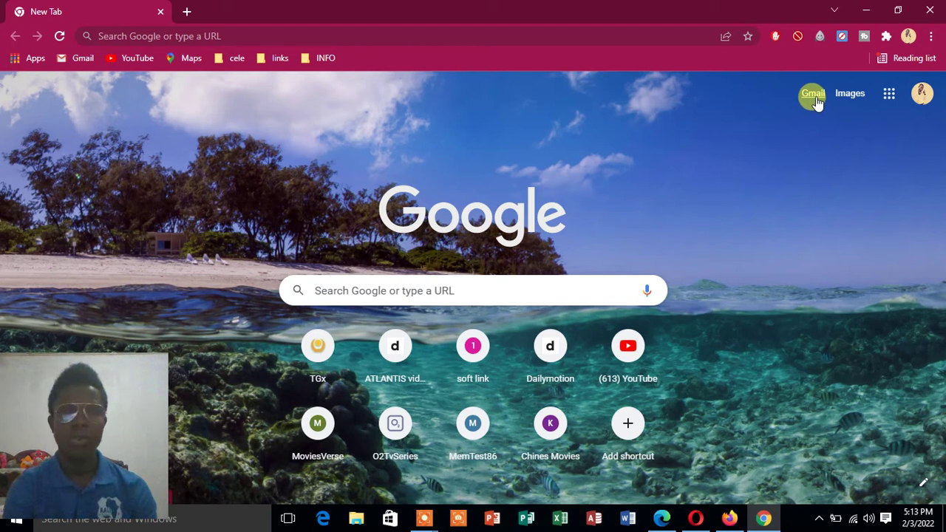
click(510, 294)
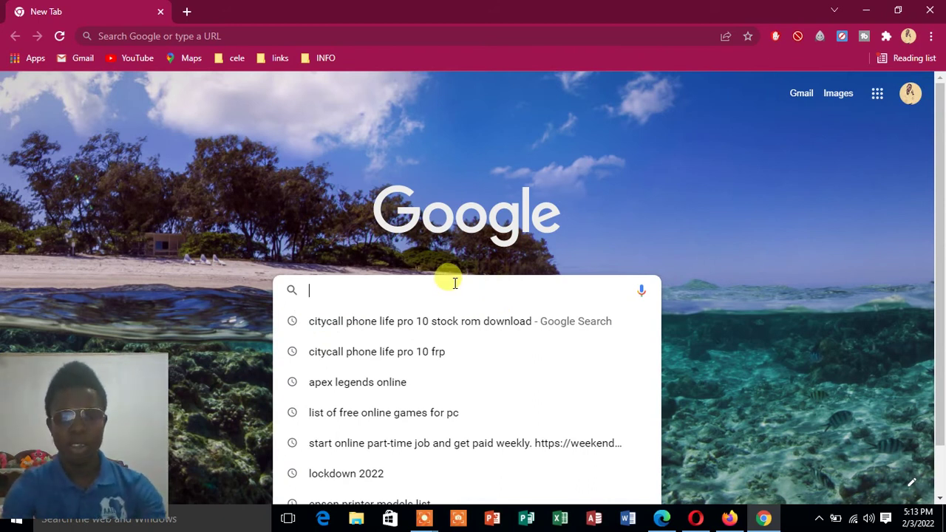
text(www)
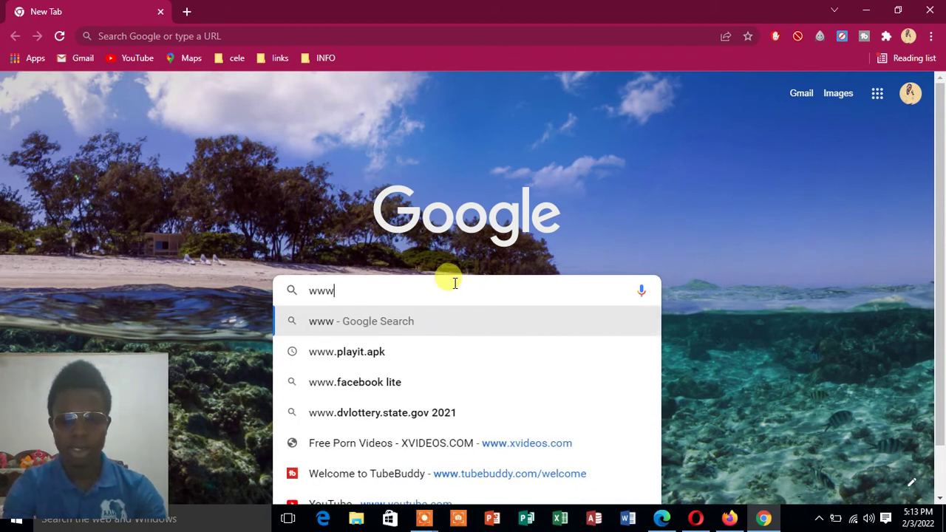
text(.g)
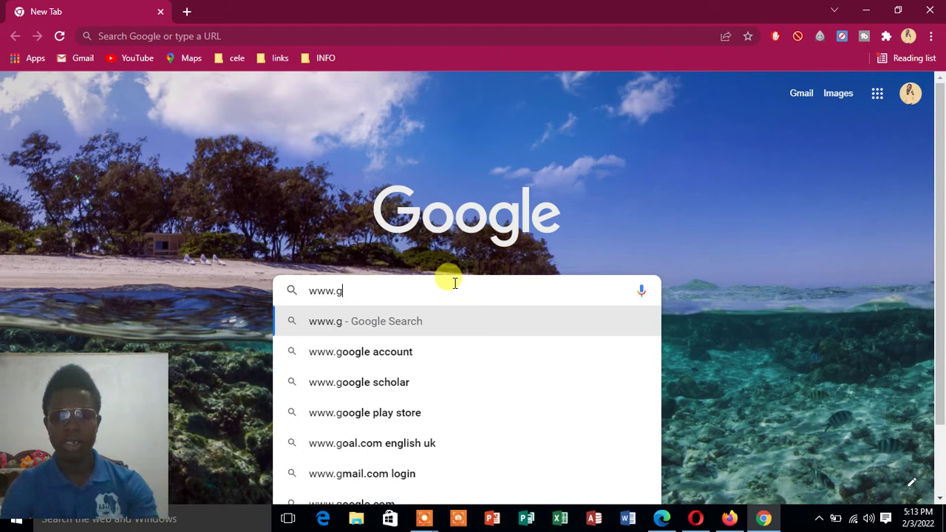
text(oo)
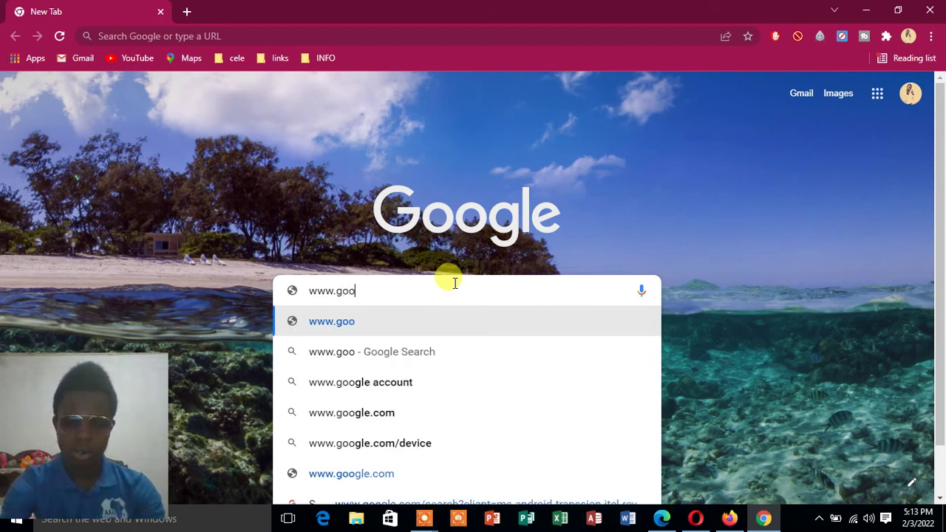
text(gle)
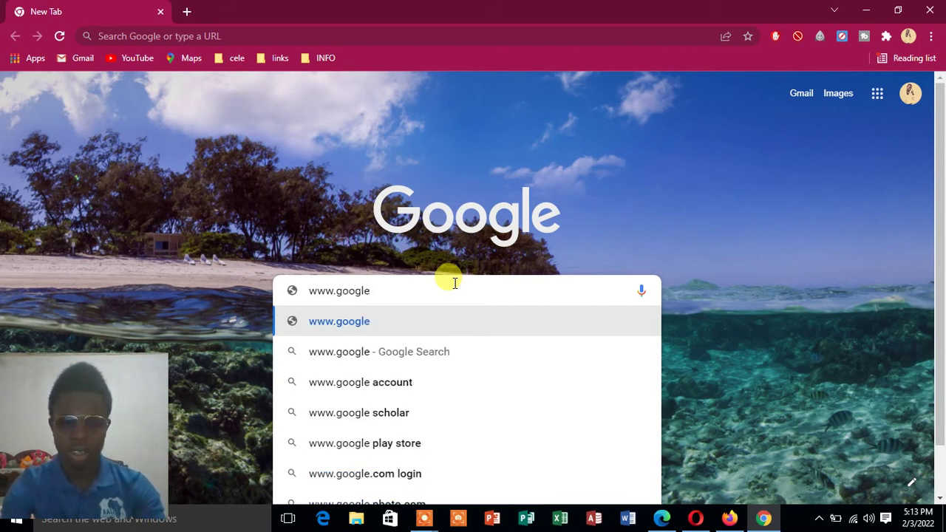
text(.)
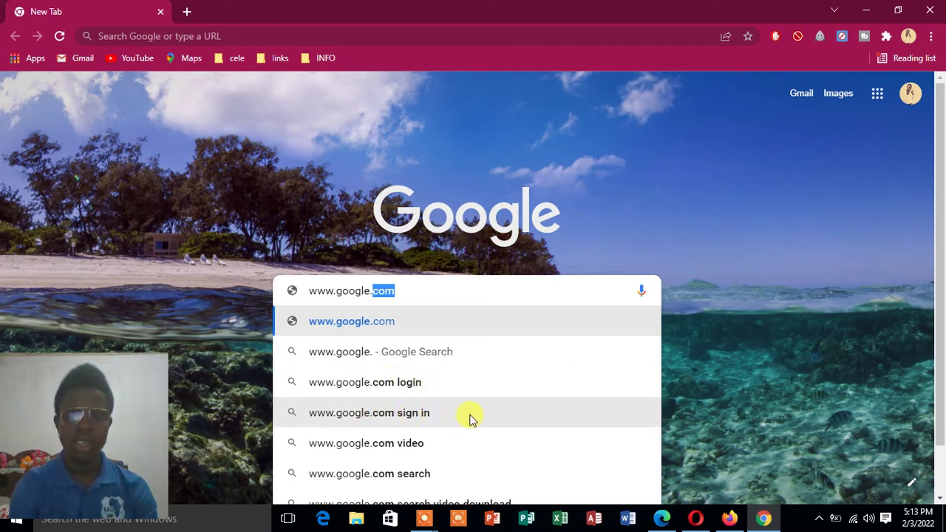
click(381, 418)
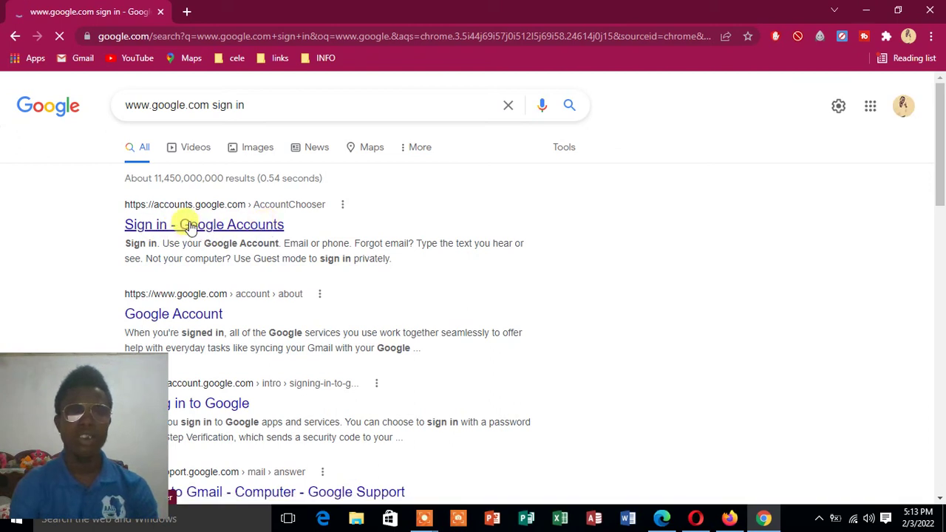
right_click(189, 226)
click(221, 233)
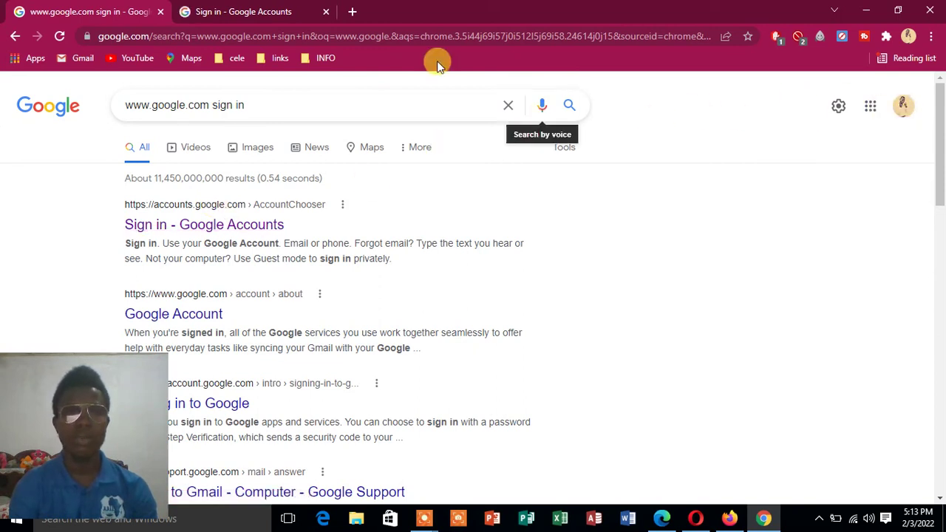
View the sign-in page's Create account options, dismiss them, and close the sign-in tab.
click(290, 13)
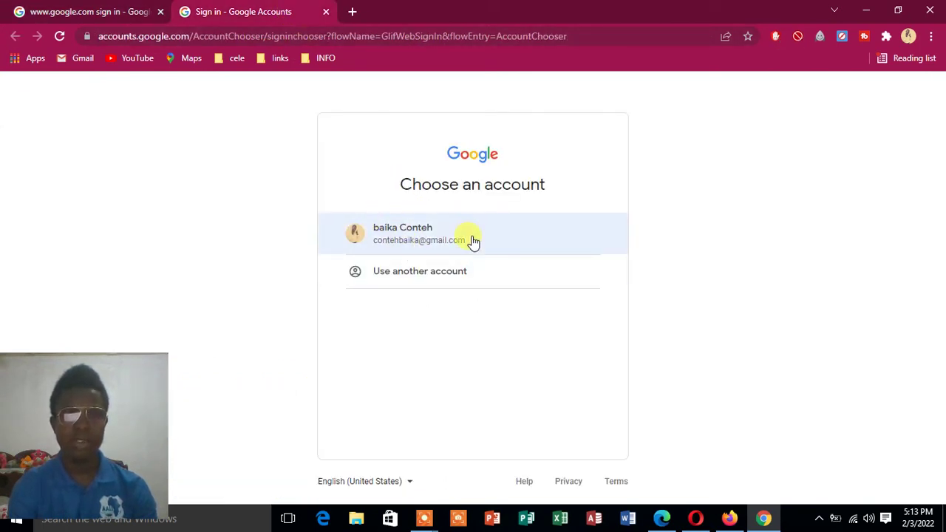
click(417, 274)
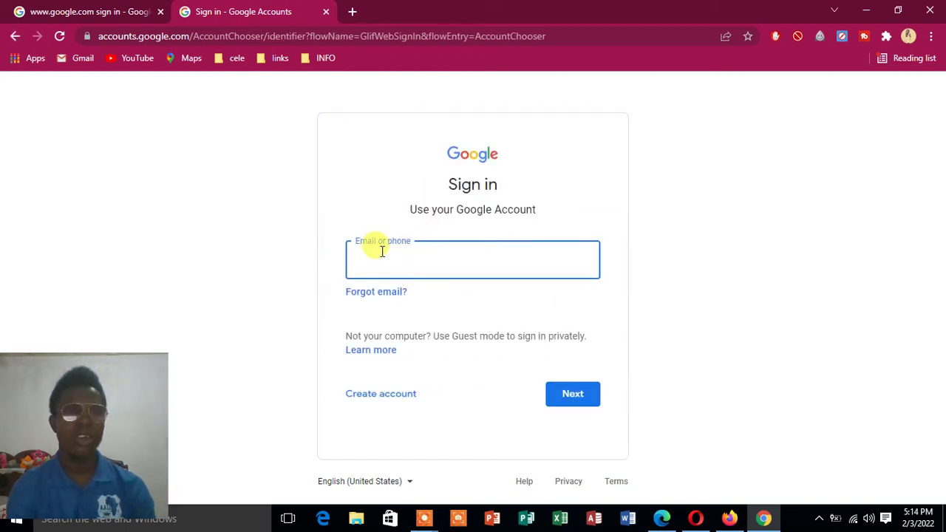
click(372, 398)
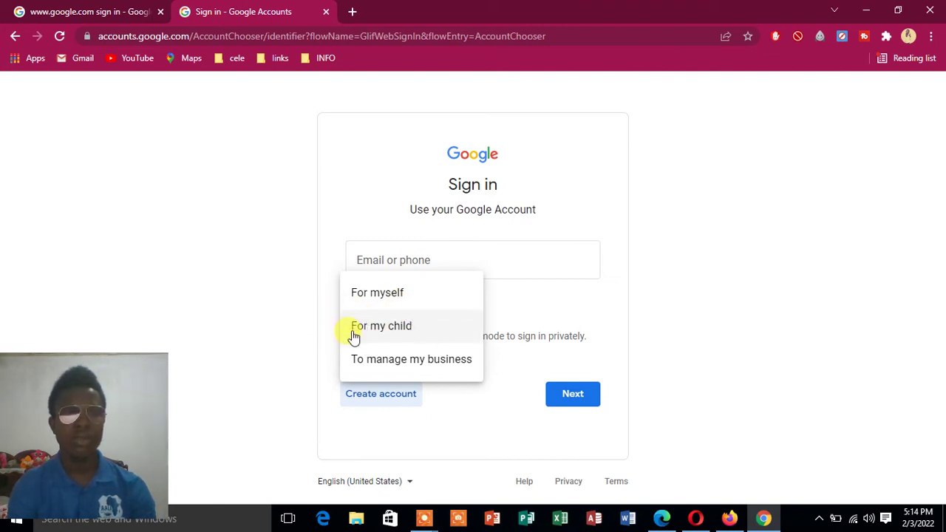
click(520, 264)
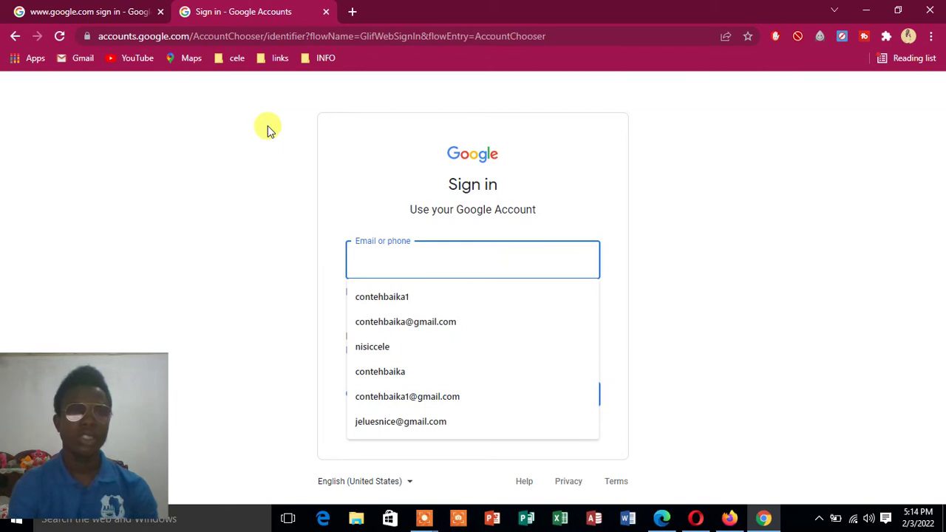
click(328, 11)
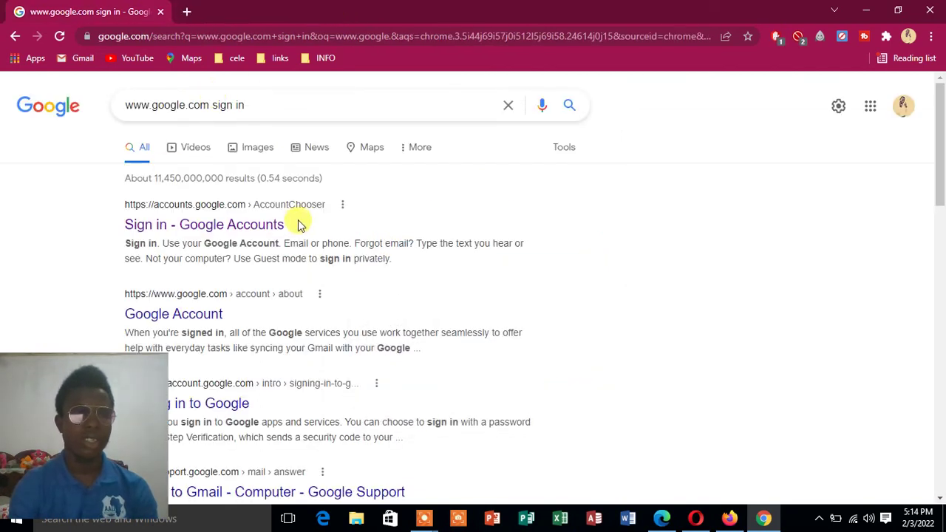
Open the Google Account result in a new tab, close it, and minimise Chrome.
scroll(231, 310, down, 2)
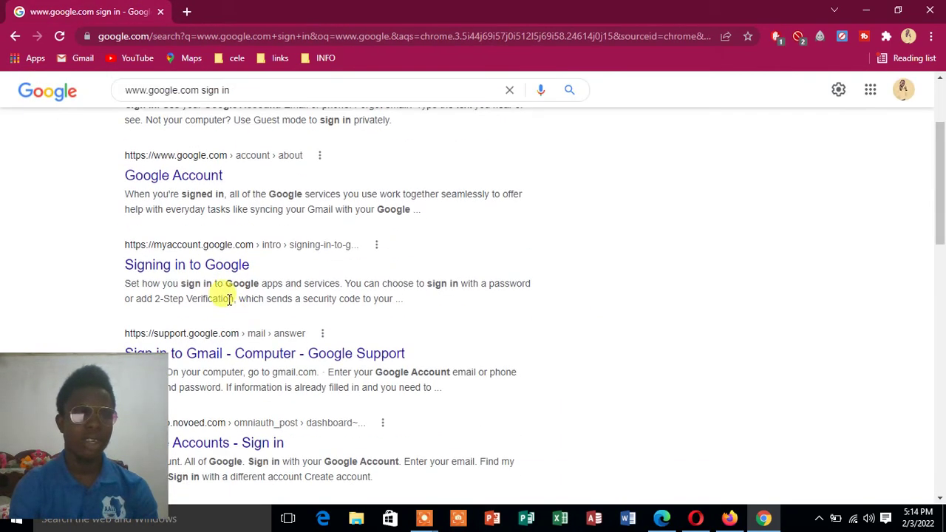
right_click(176, 180)
click(216, 191)
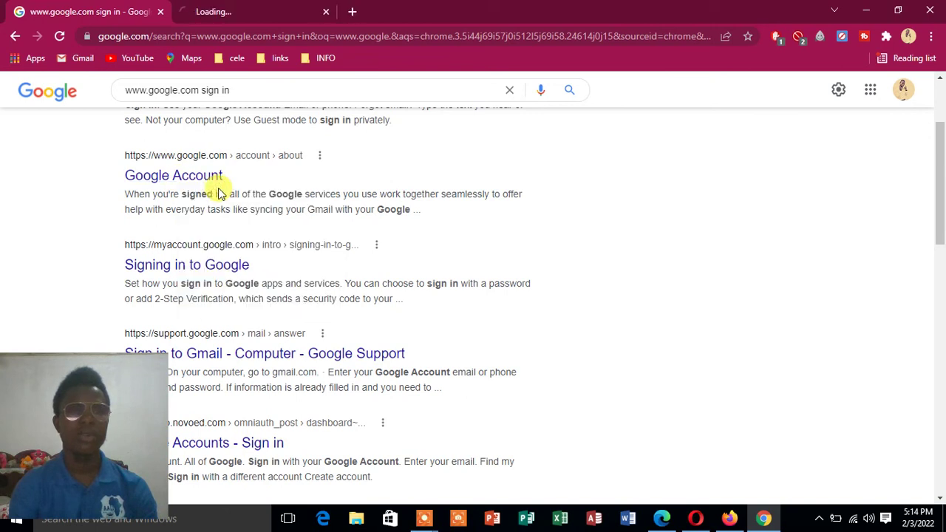
click(260, 11)
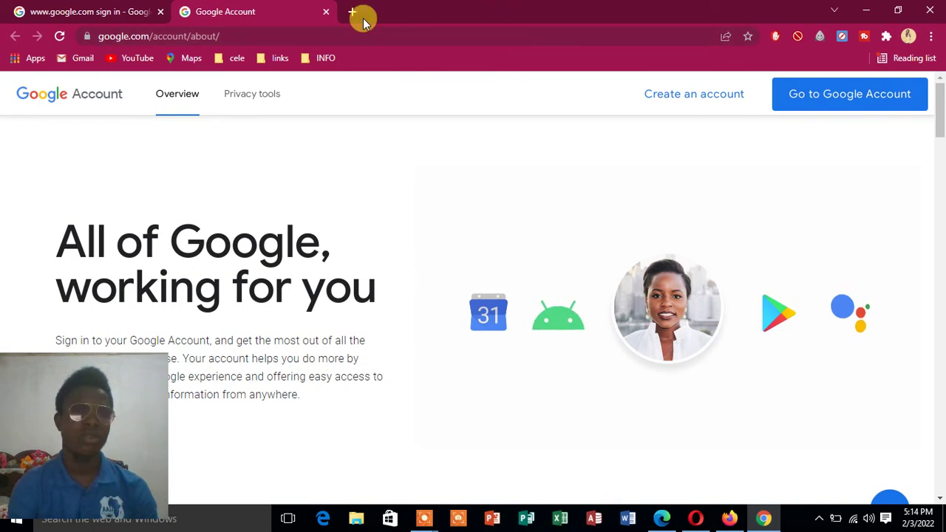
click(326, 11)
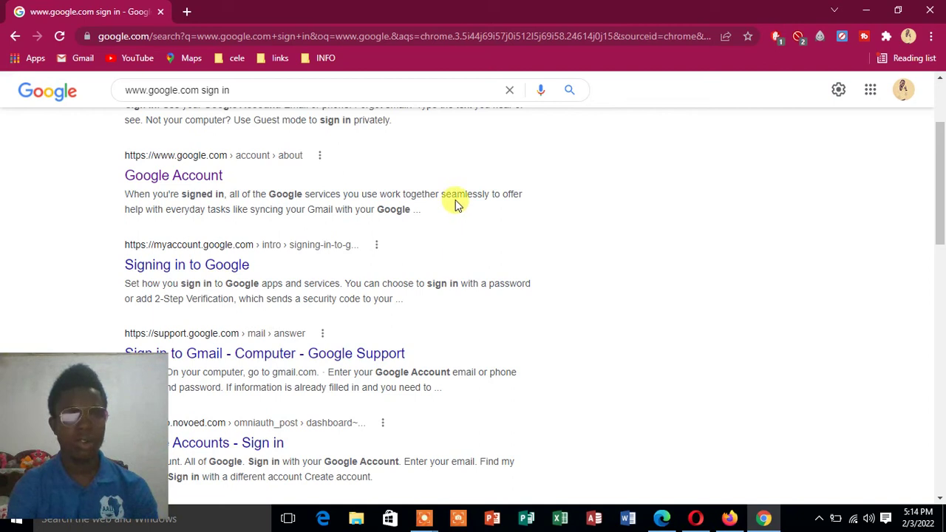
click(865, 12)
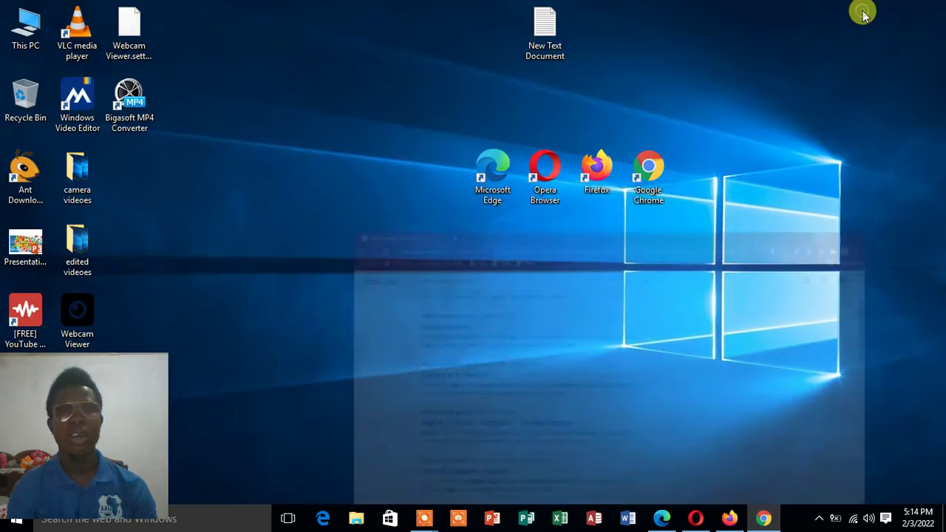
click(662, 518)
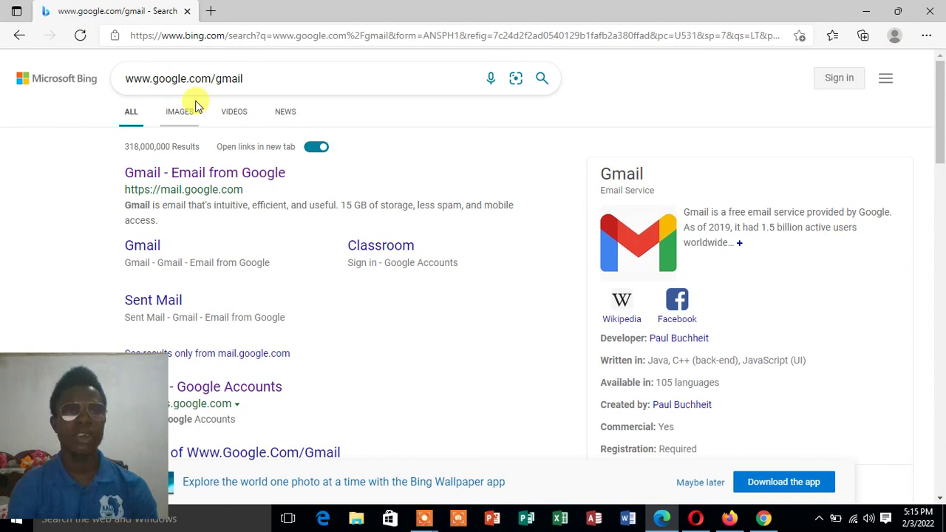
click(245, 78)
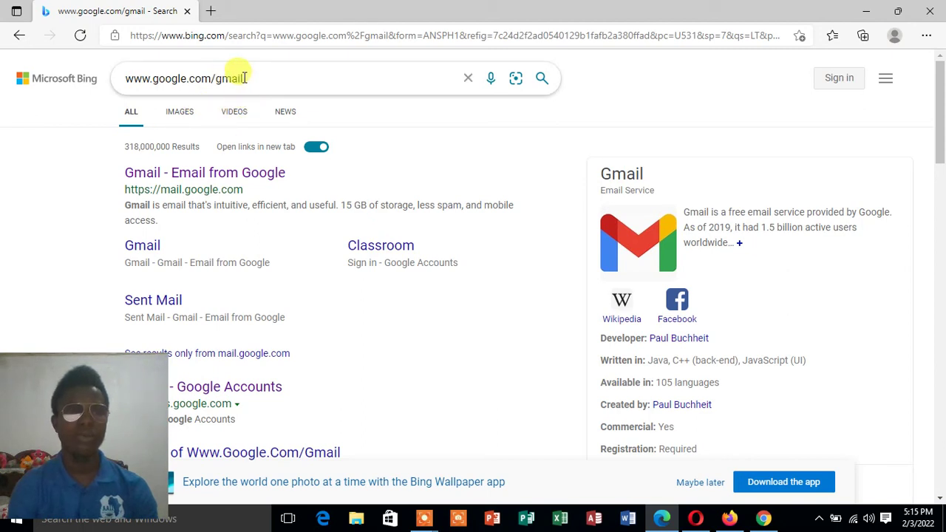
drag(244, 78, 118, 75)
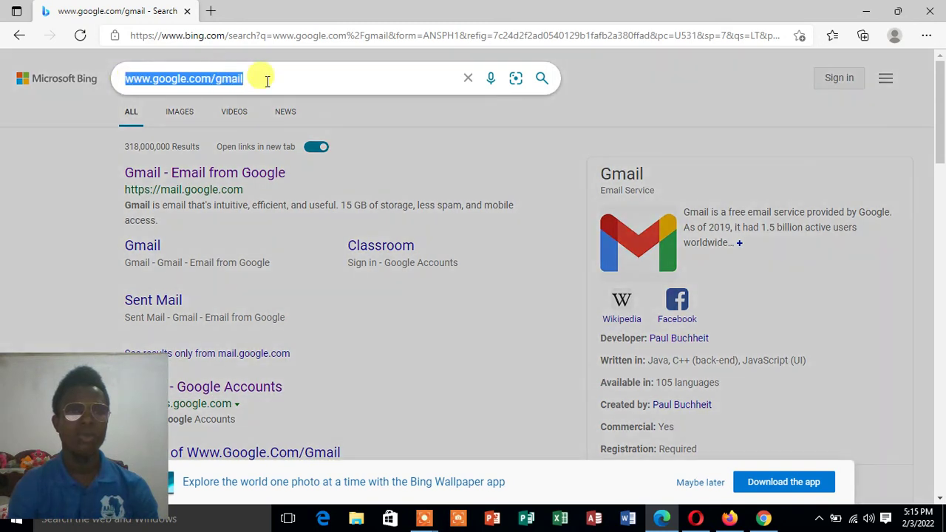
click(259, 80)
click(291, 313)
drag(251, 78, 117, 90)
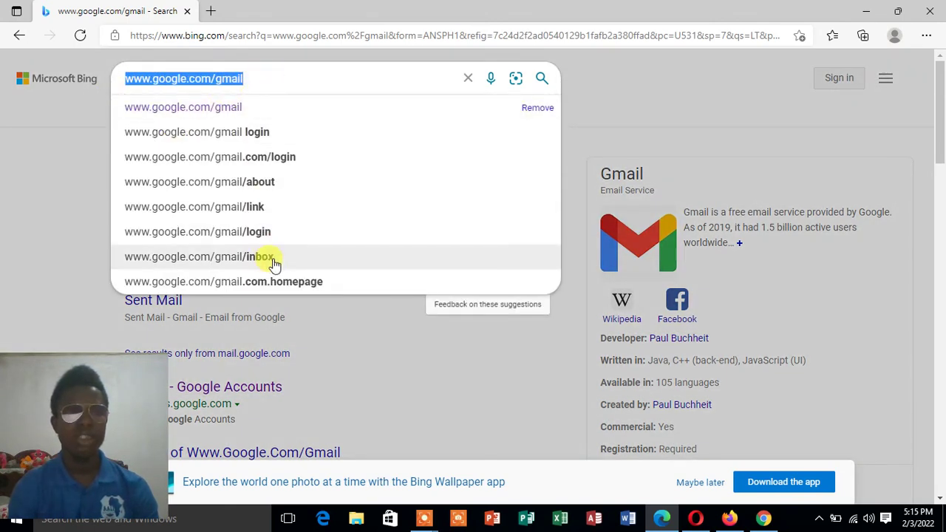
click(280, 314)
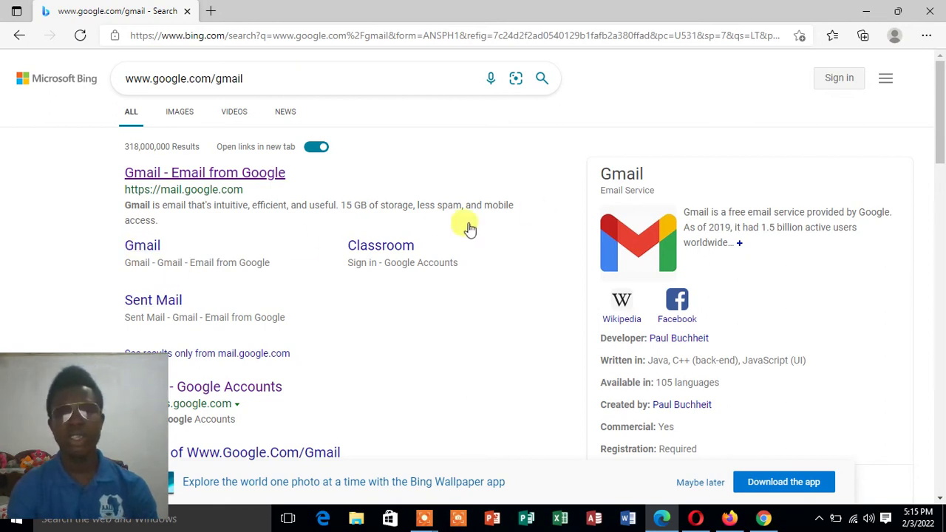
Open the 'Gmail - Email from Google' result in a new tab and start creating a new account.
right_click(209, 176)
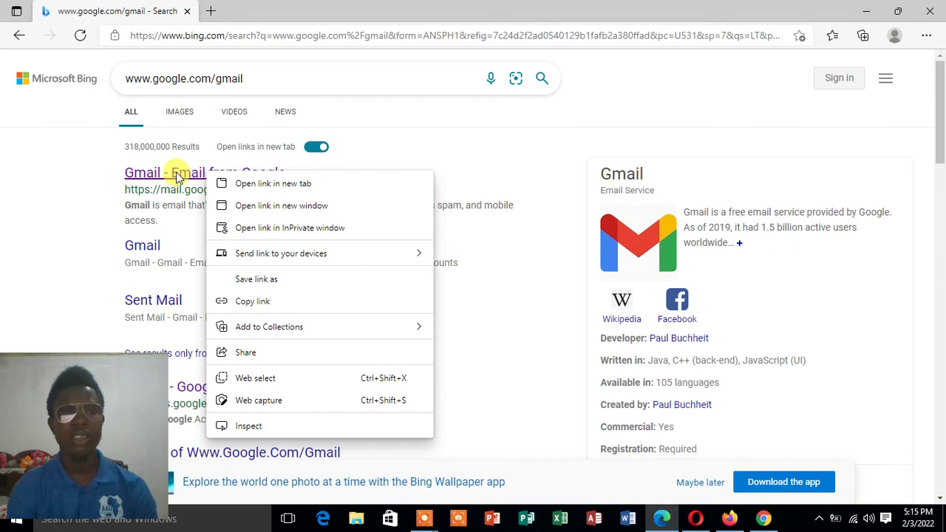
click(286, 184)
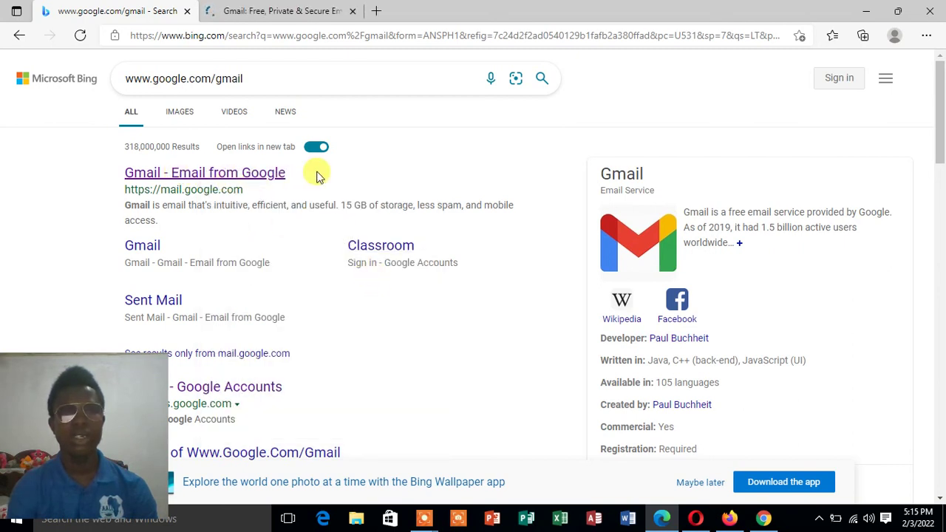
click(300, 13)
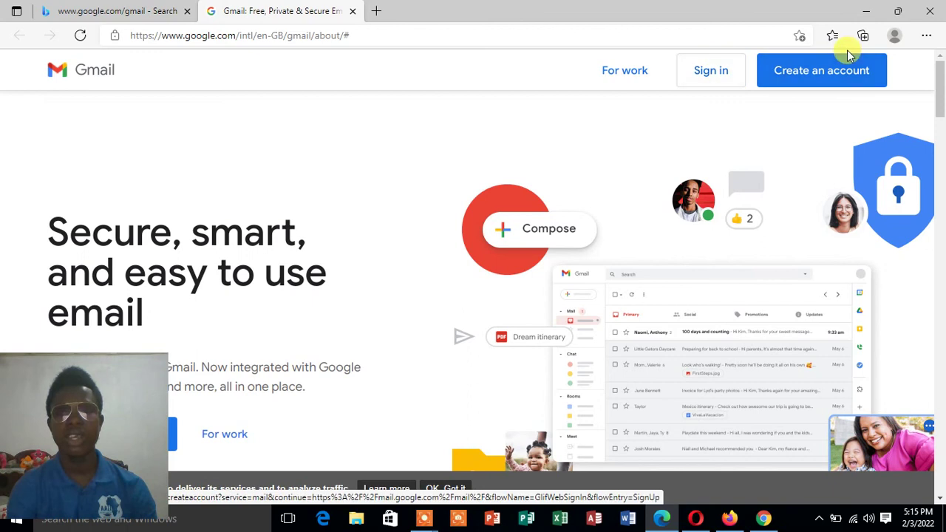
click(833, 68)
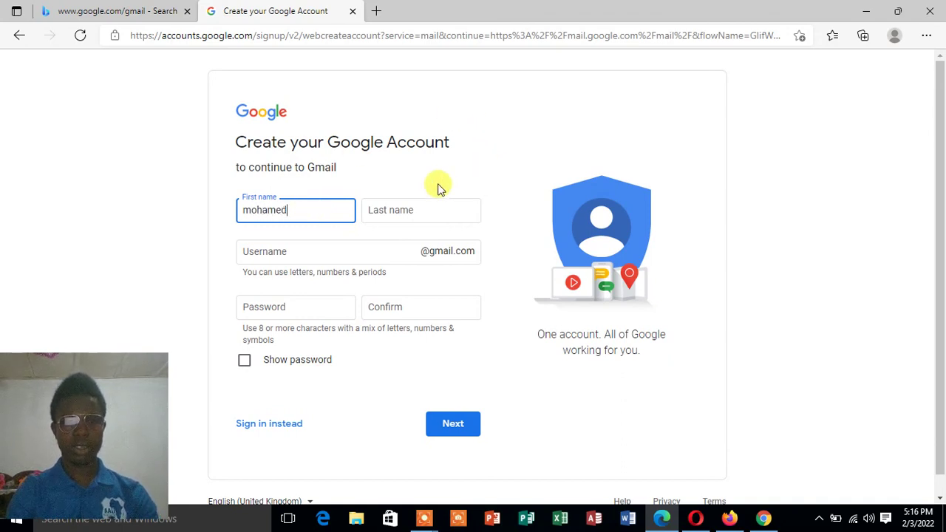
Fill in the account holder's first name and last name on the sign-up form.
click(405, 215)
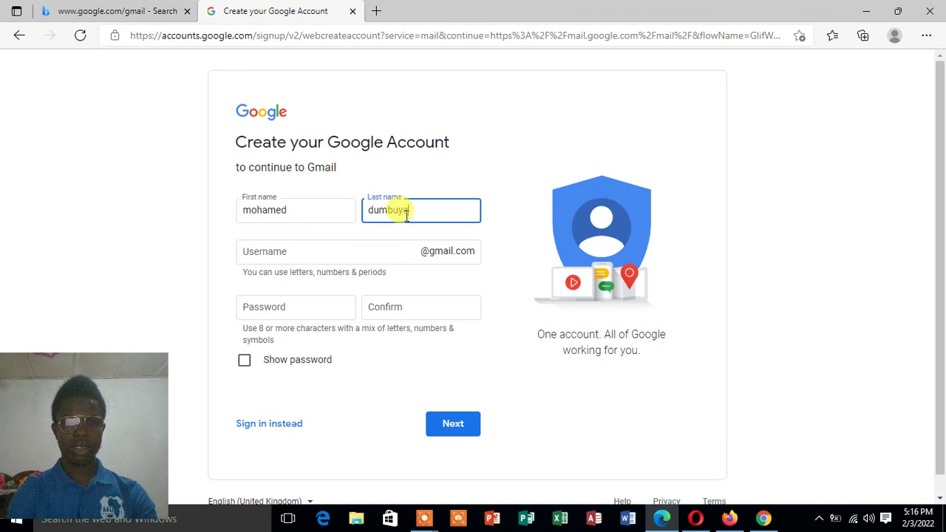
click(292, 210)
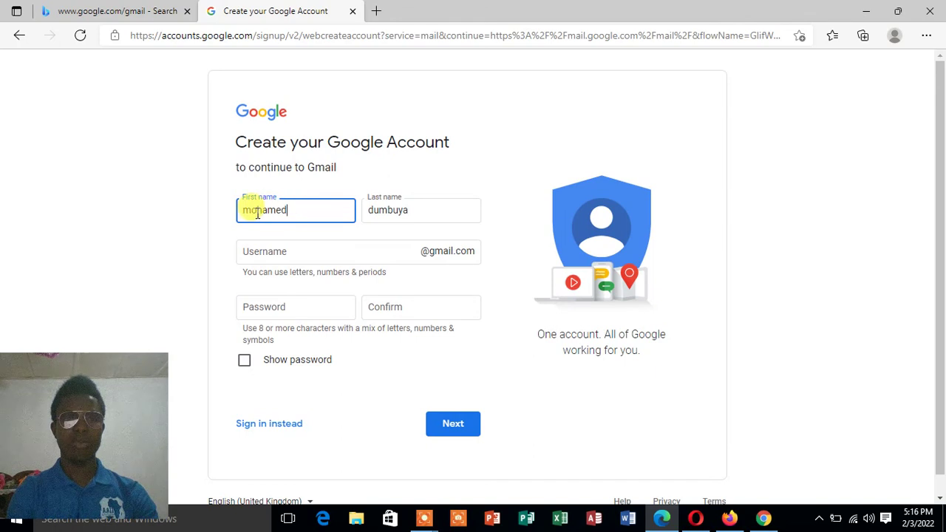
drag(301, 208, 241, 210)
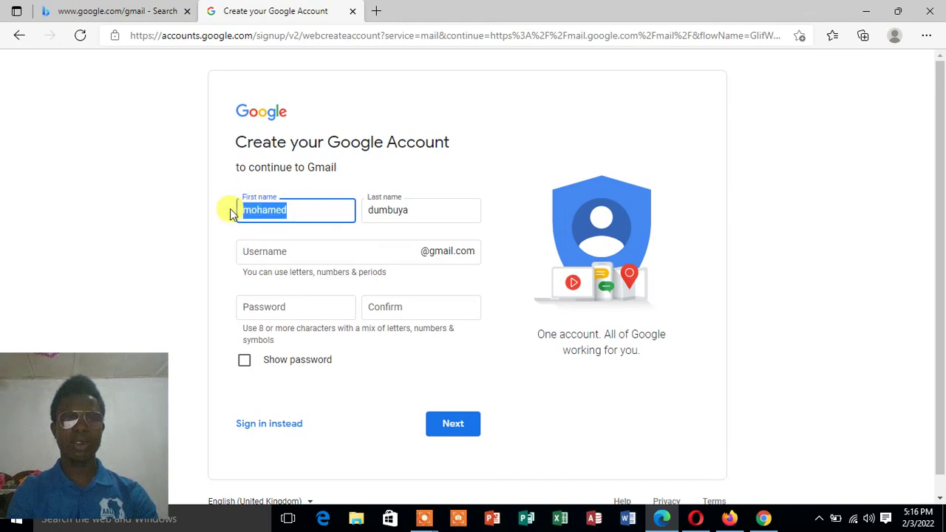
double_click(411, 210)
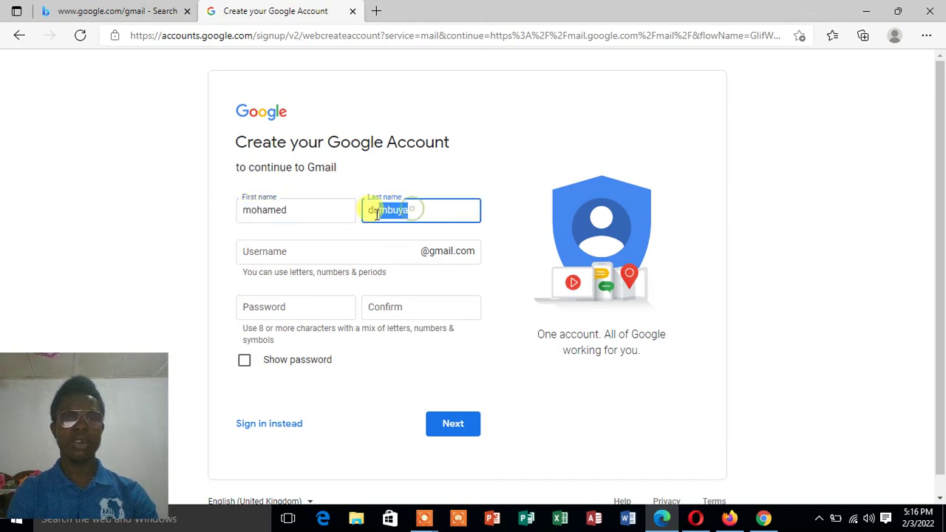
click(293, 249)
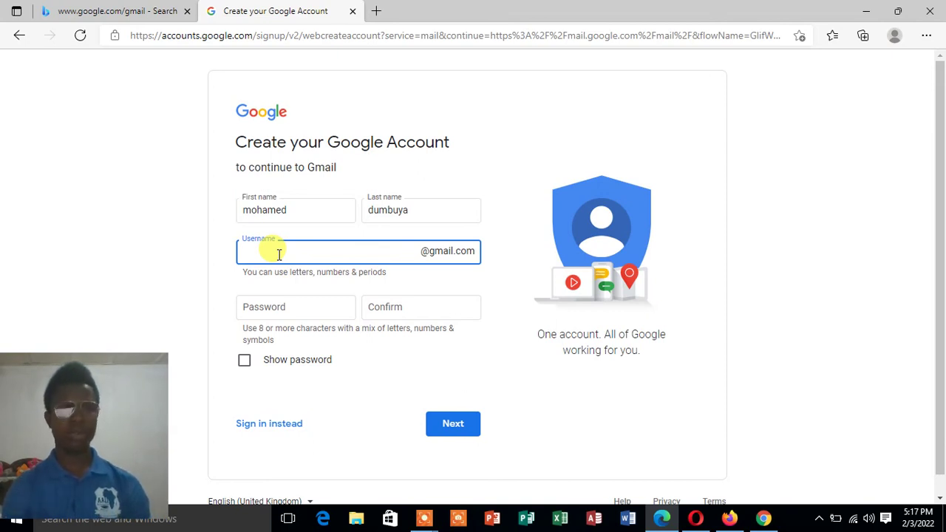
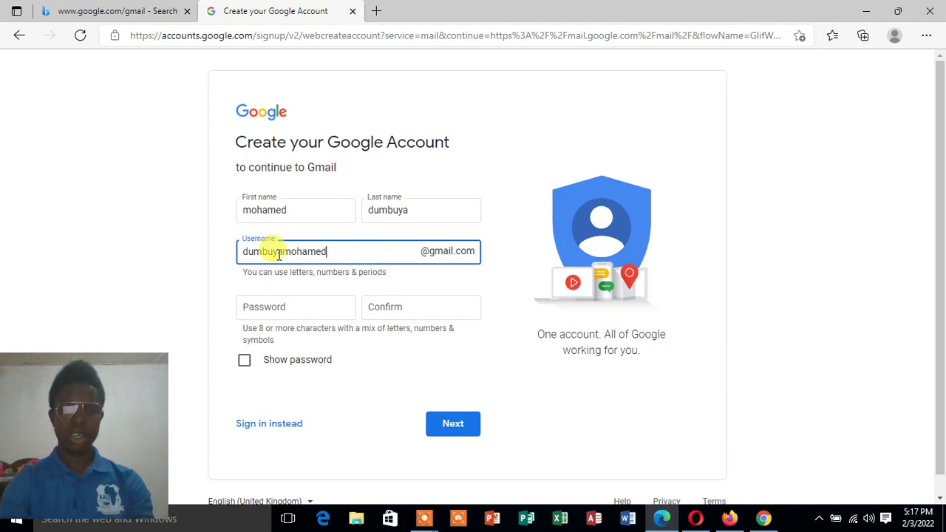
text(2211)
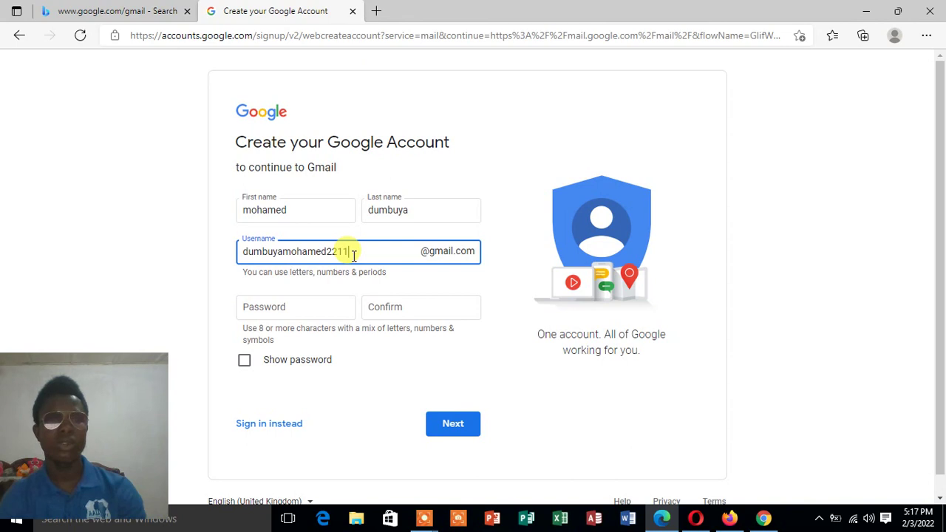
Enter a password in the Password field and type it again in Confirm.
click(314, 311)
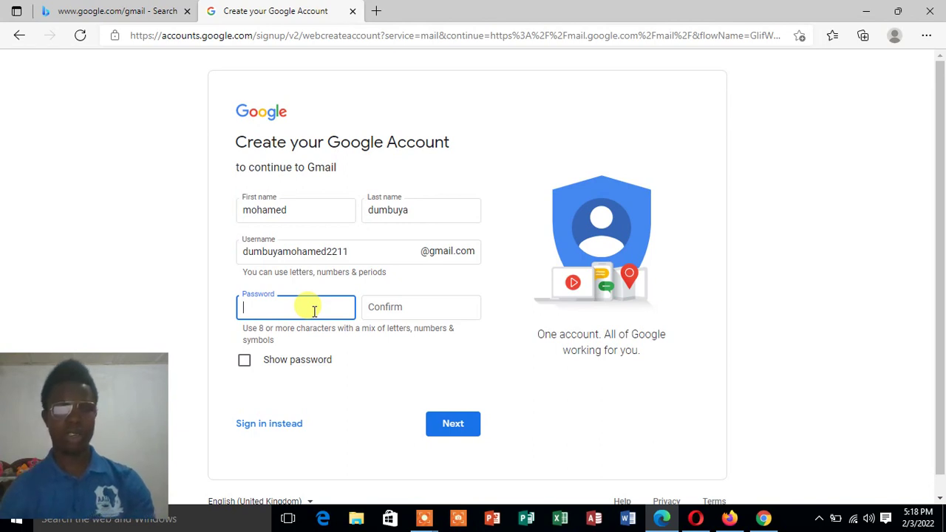
text(•••)
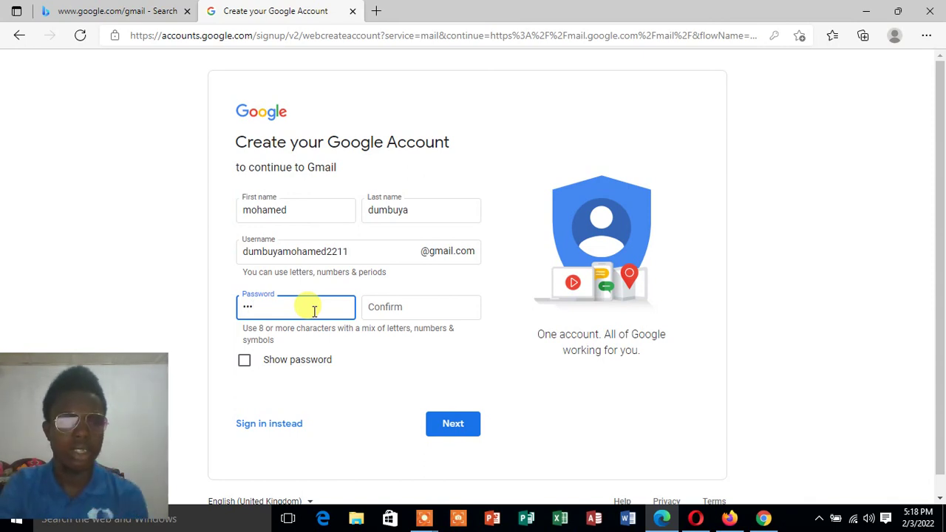
key(BackSpace)
key(BackSpace)
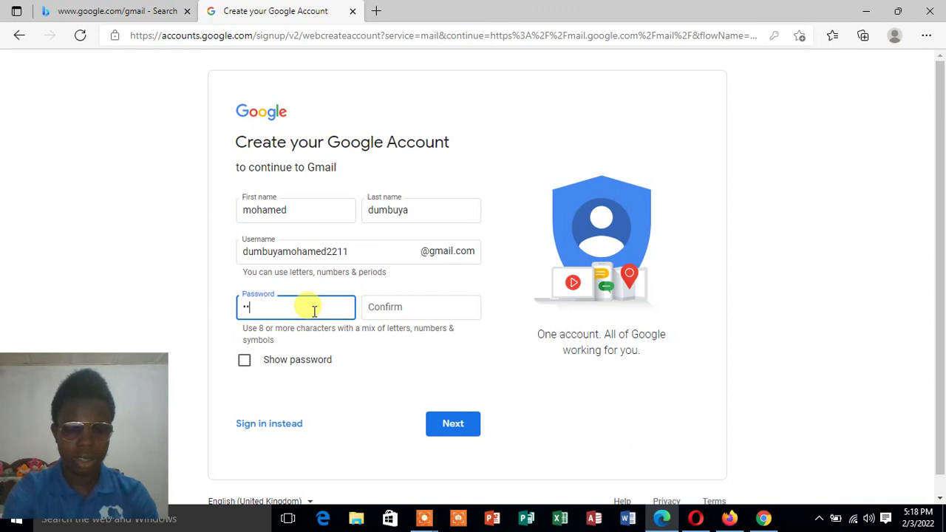
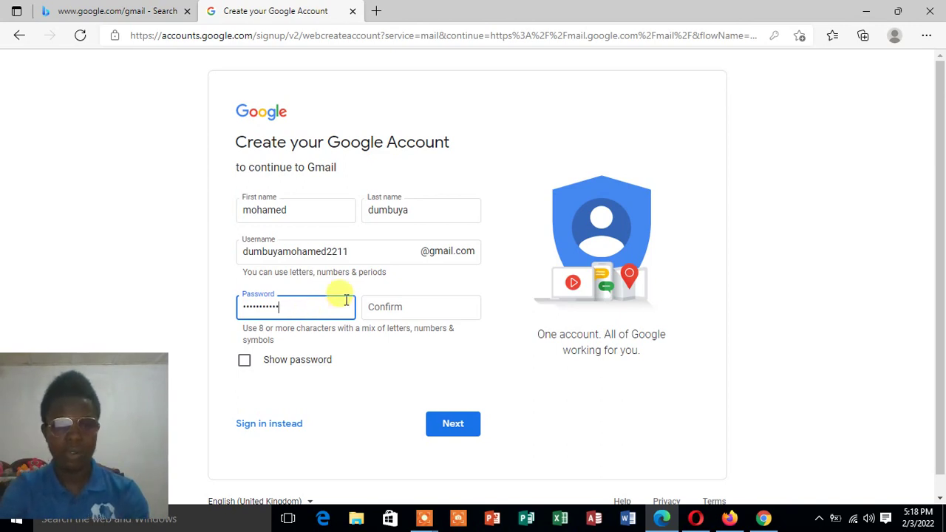
click(383, 310)
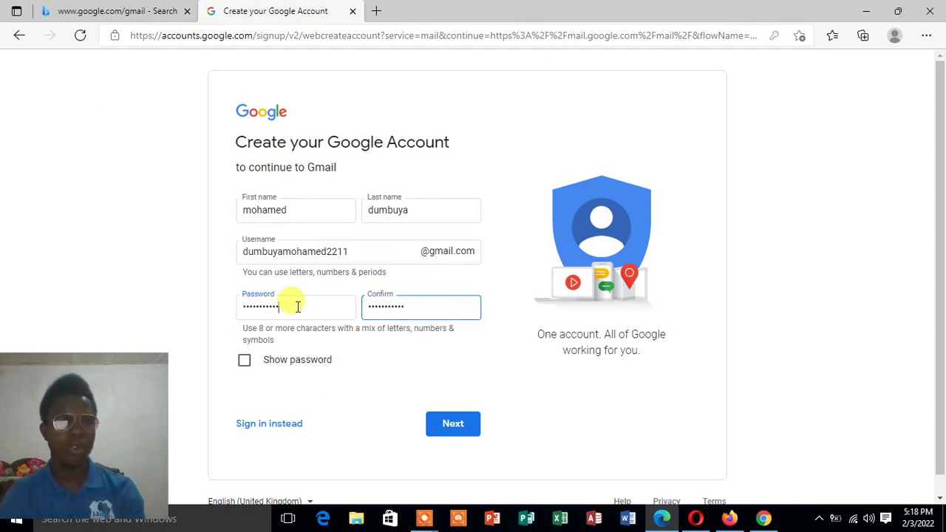
drag(297, 306, 227, 307)
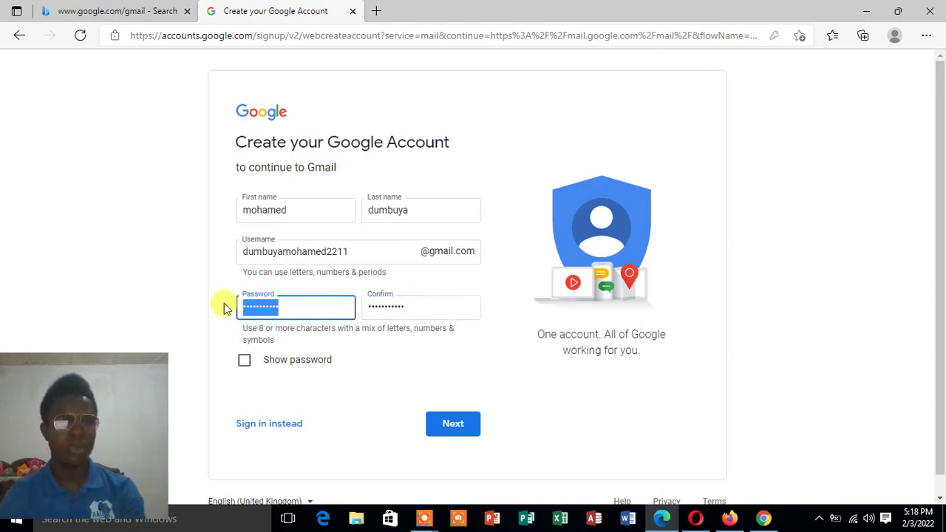
Show both passwords as plain text, compare them, and submit the form with Next.
click(418, 304)
drag(418, 303, 364, 305)
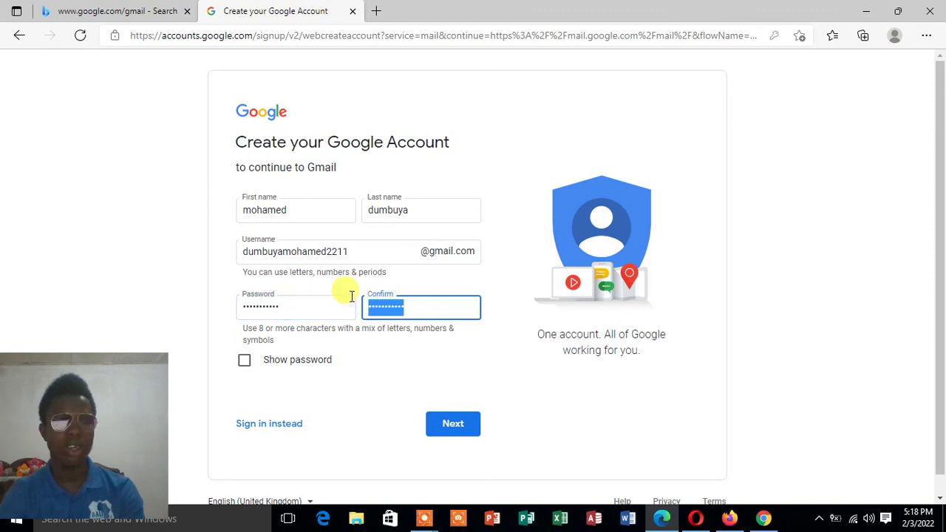
click(244, 362)
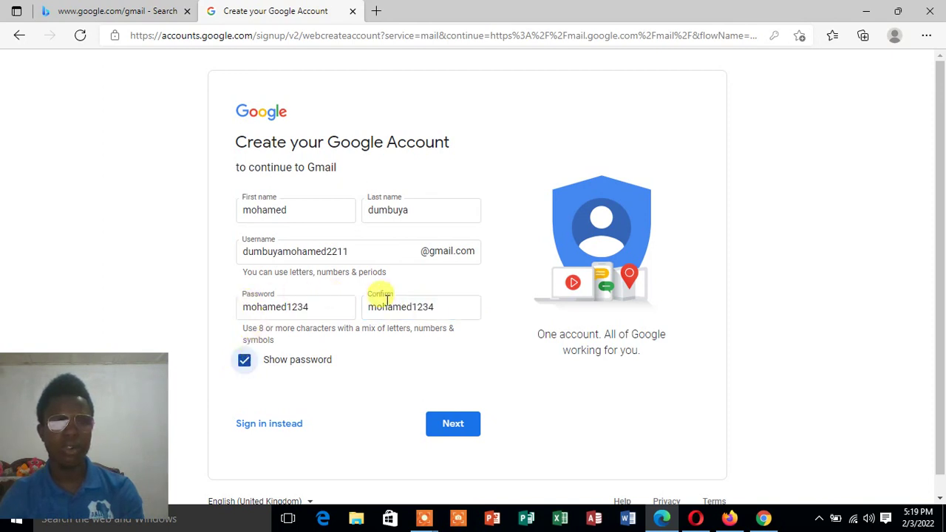
drag(444, 305, 237, 307)
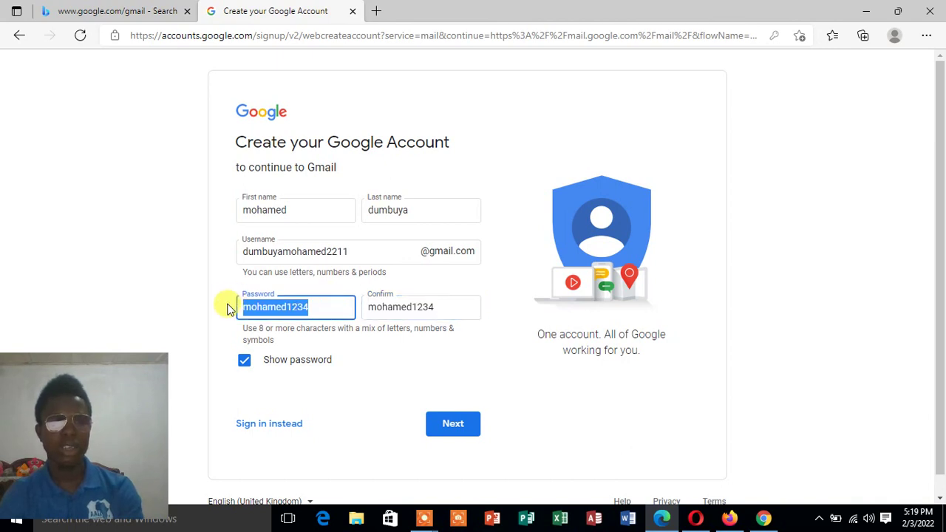
drag(441, 304, 371, 303)
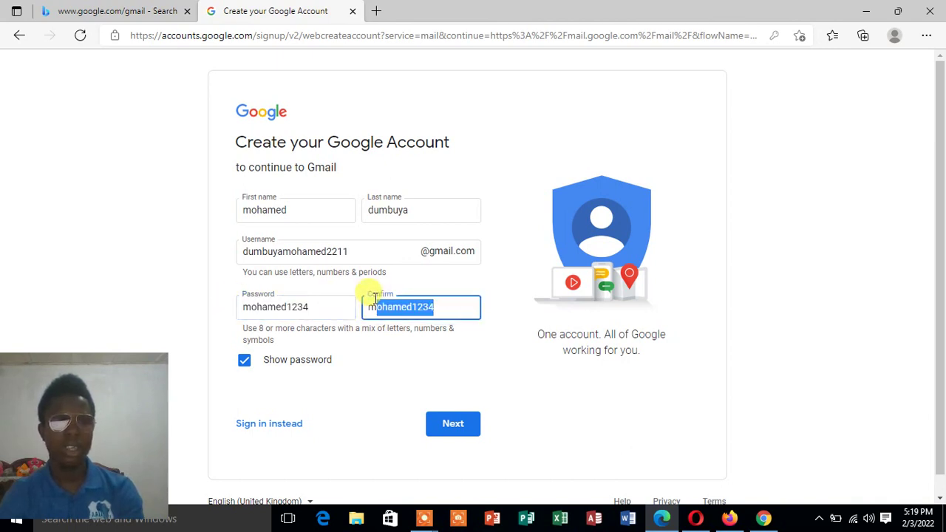
click(345, 353)
click(464, 425)
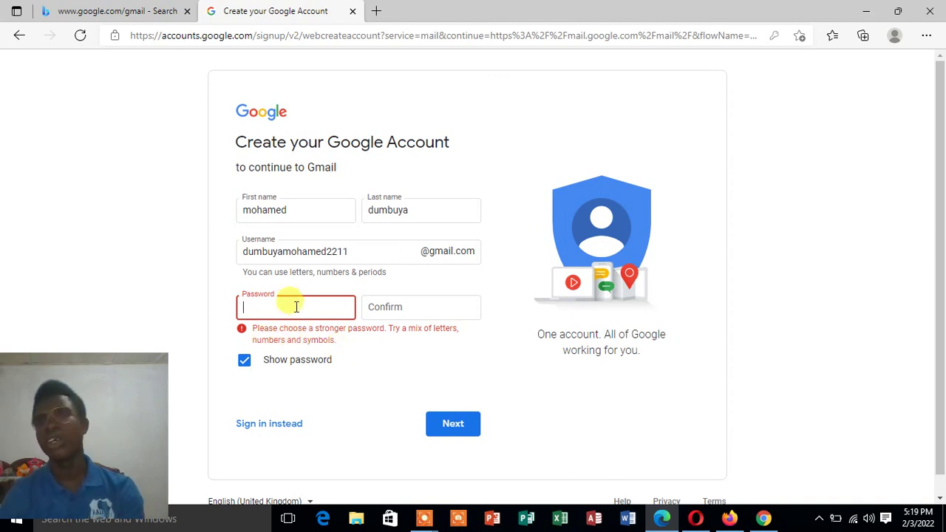
Enter a stronger password with a symbol and numbers in both fields, then submit.
click(304, 308)
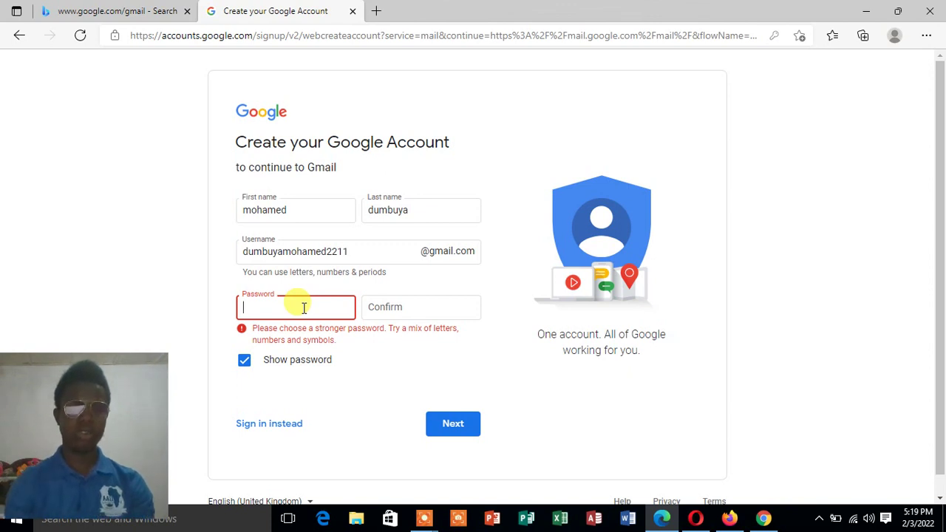
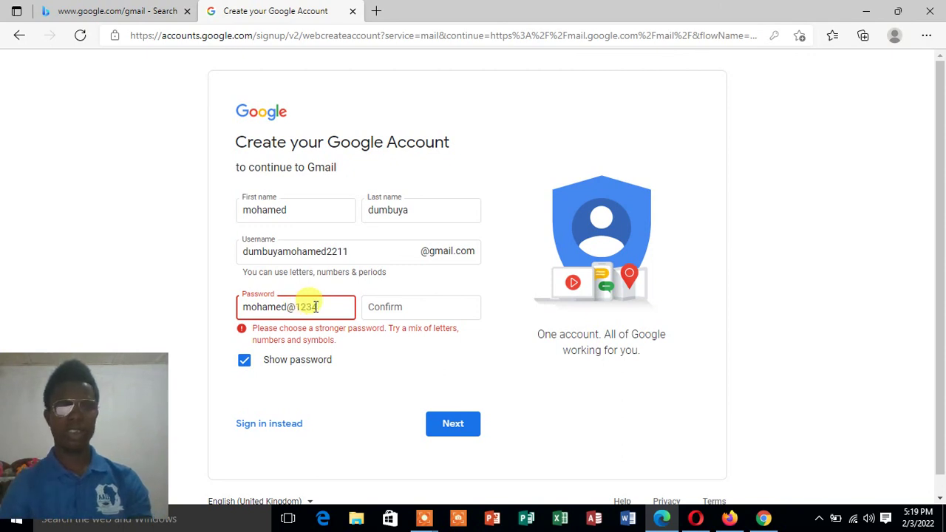
click(407, 305)
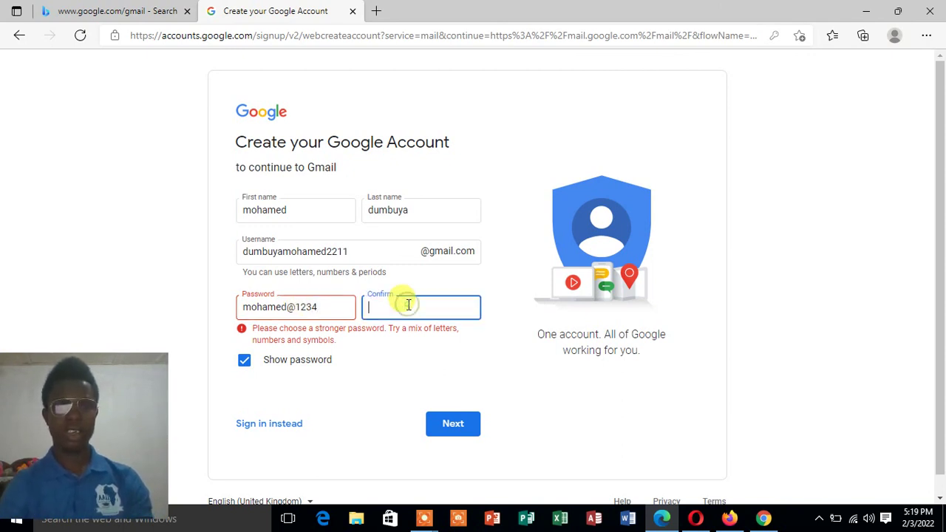
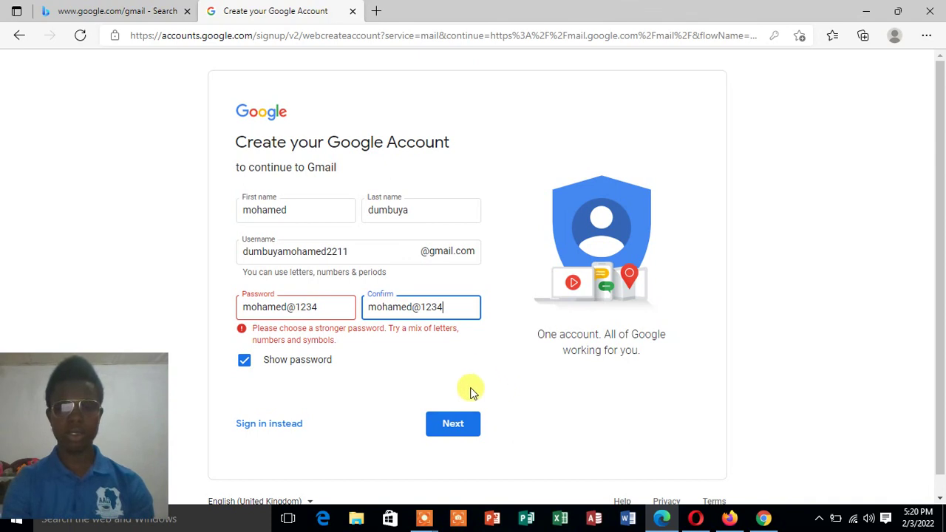
click(457, 429)
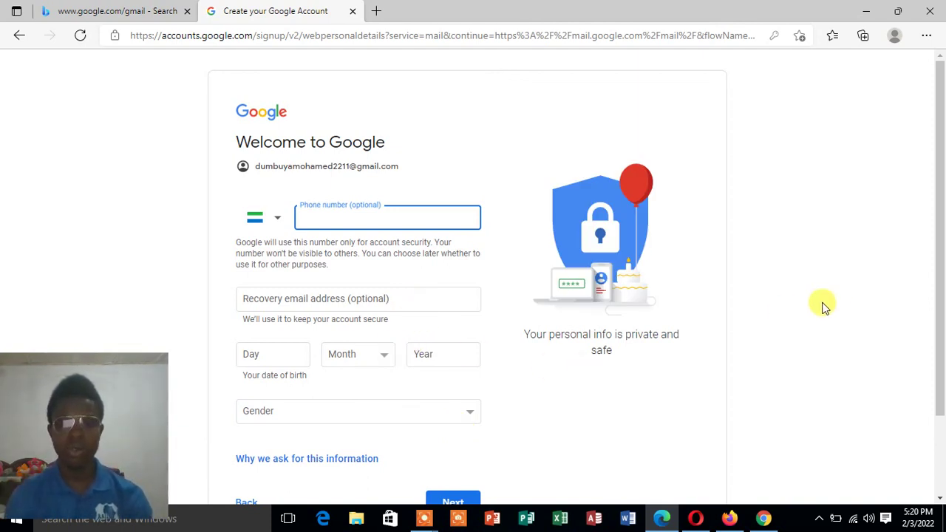
On the personal-details page, set the Gender dropdown to Male.
drag(943, 163, 942, 245)
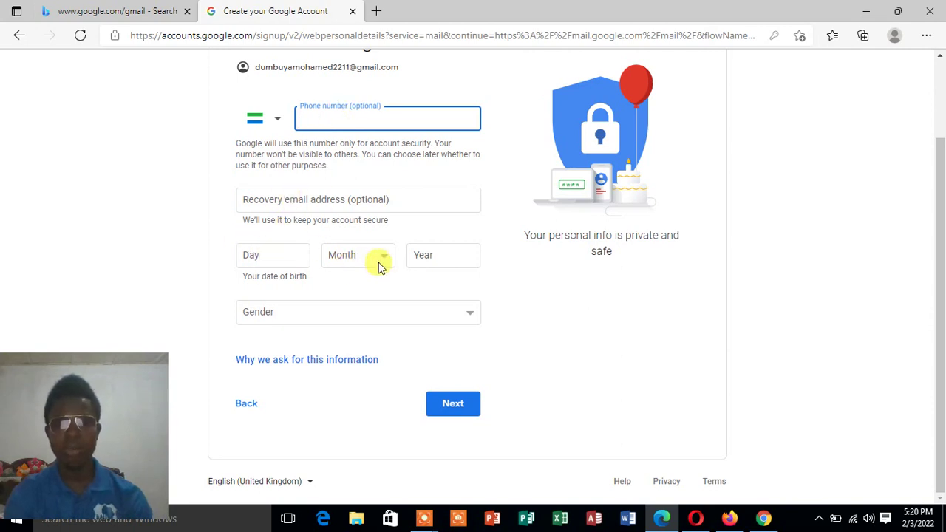
click(333, 316)
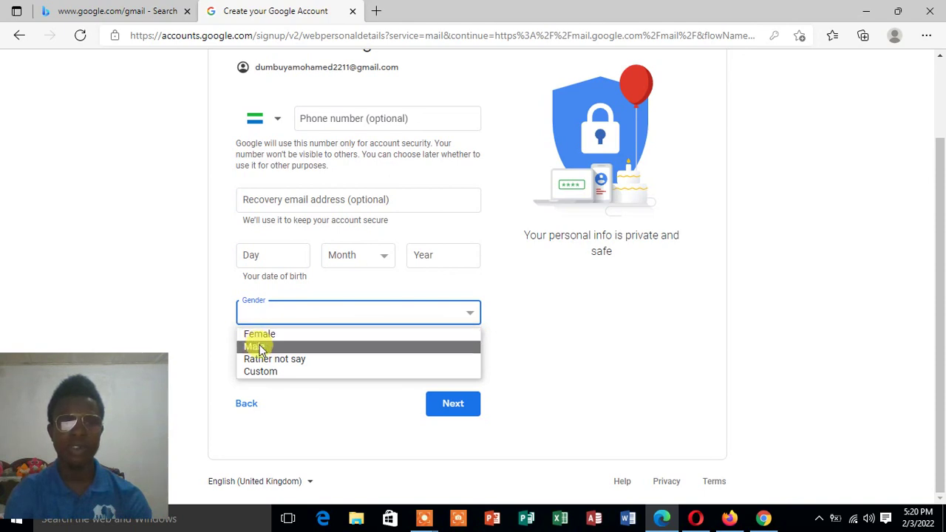
click(260, 346)
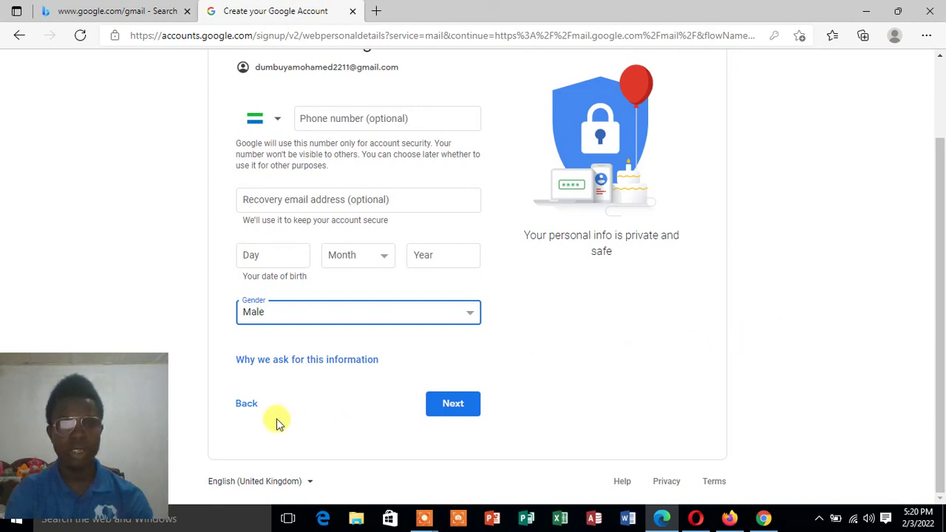
Go back to the account form and decline Edge's offer to save the password.
click(243, 405)
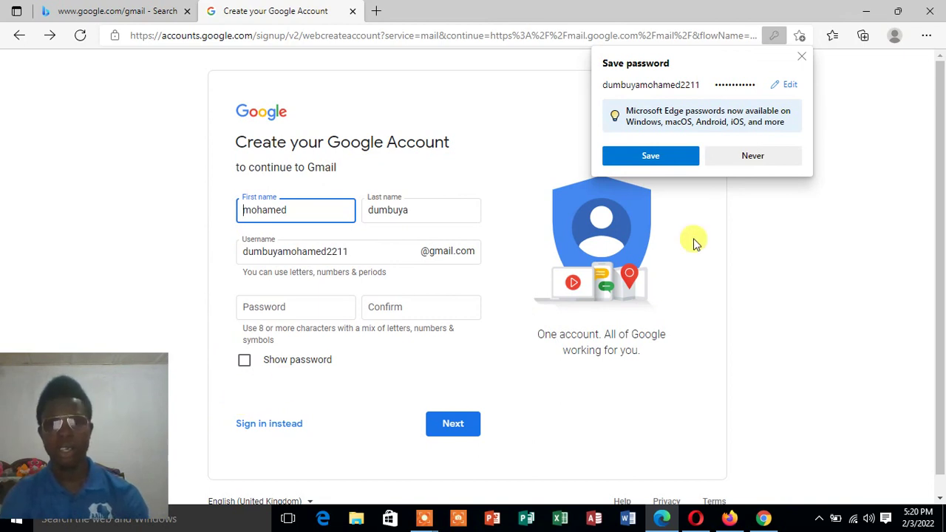
click(753, 154)
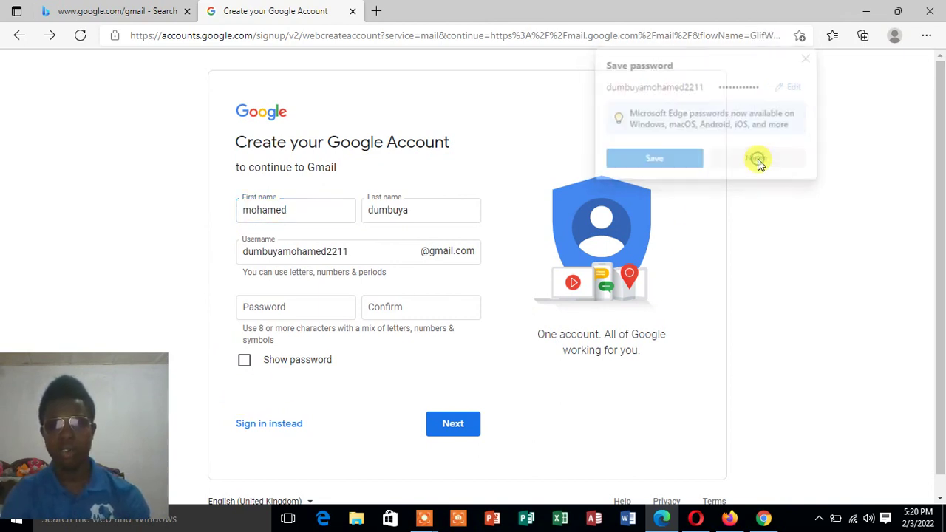